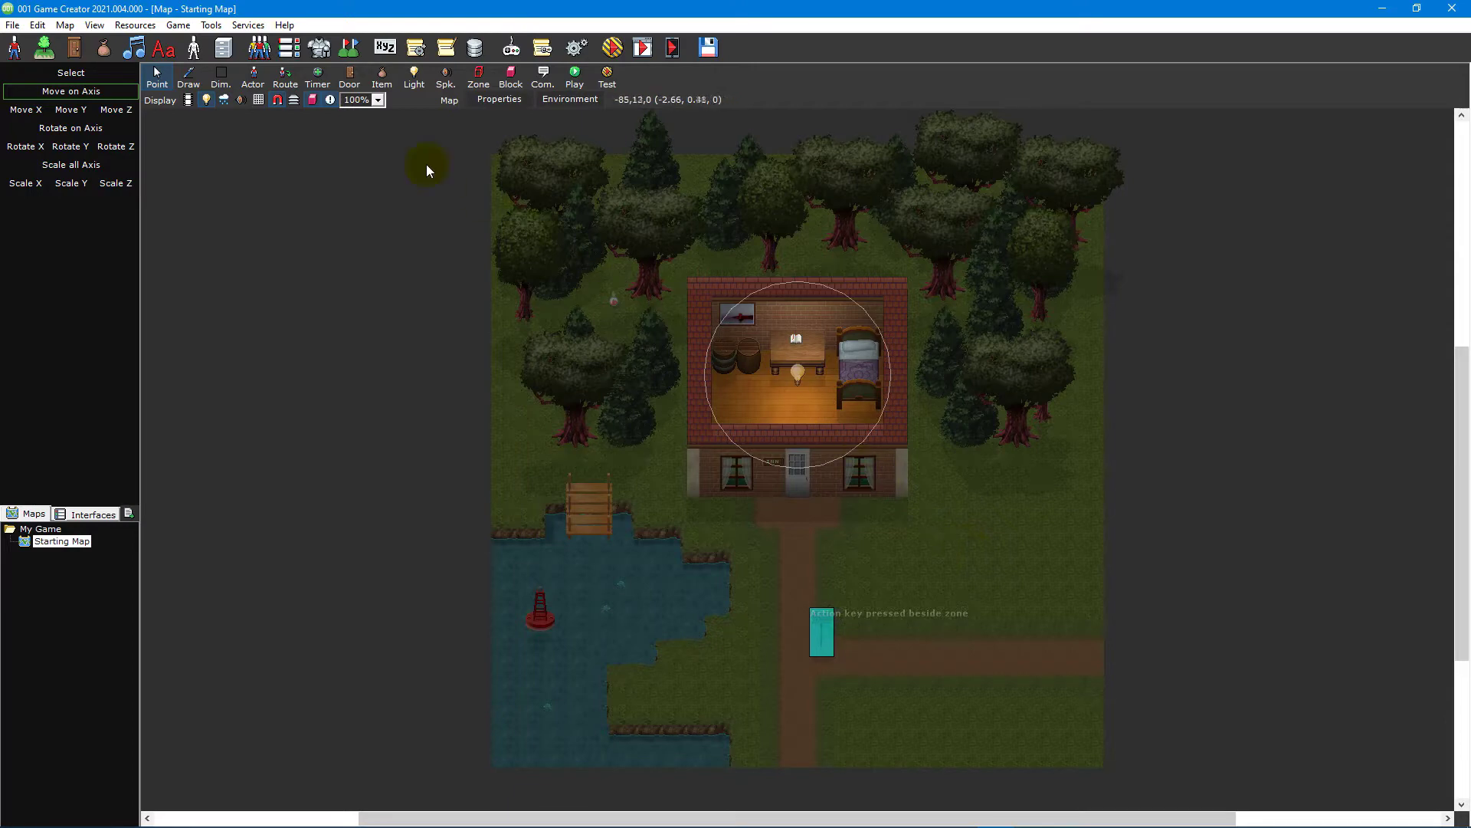
Place a new Character-template actor on the grass east of the path.
{"action": "left_click", "coordinate": [256, 79]}
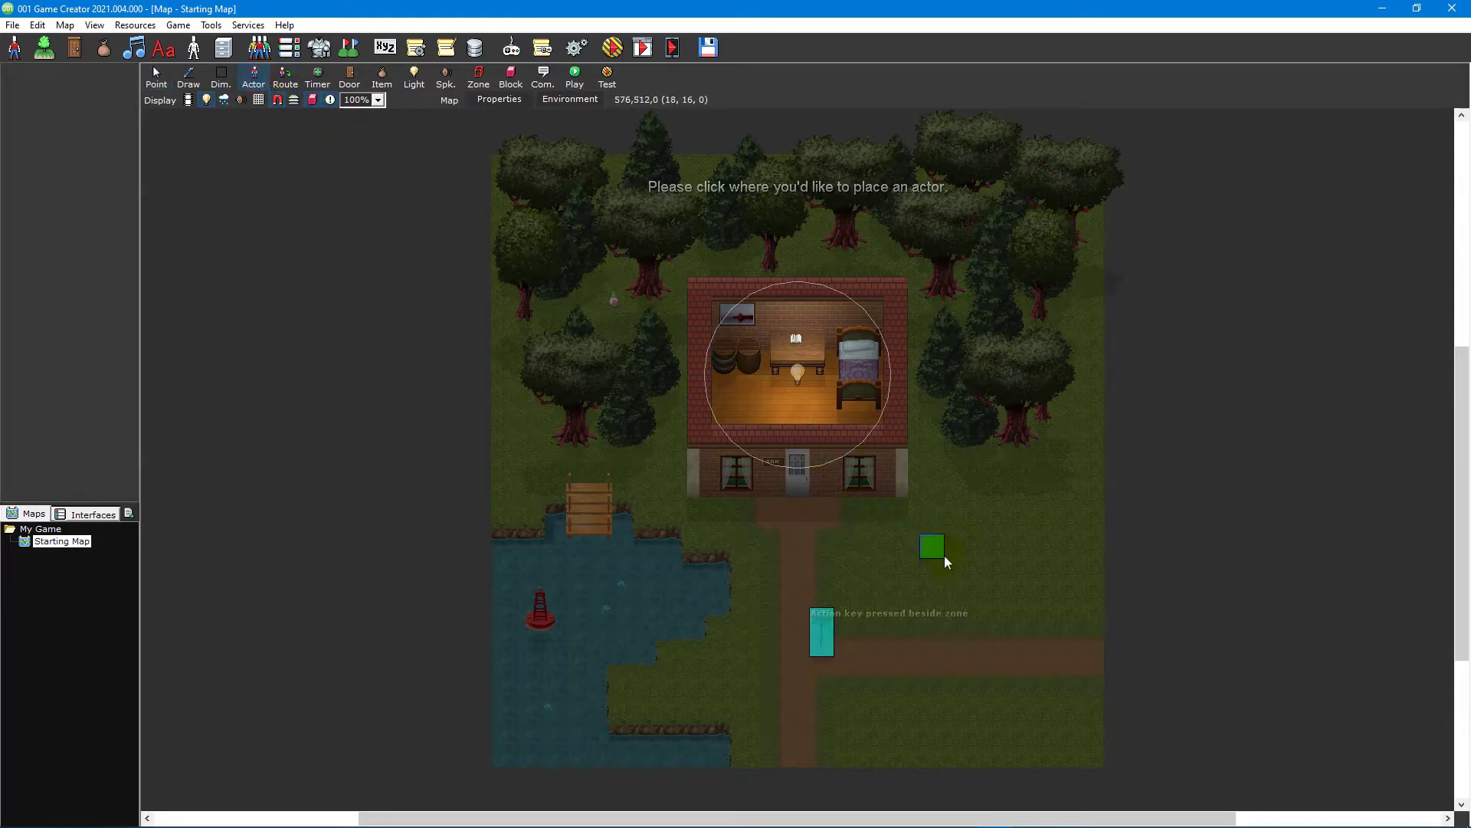
{"action": "left_click", "coordinate": [949, 562]}
{"action": "double_click", "coordinate": [696, 318]}
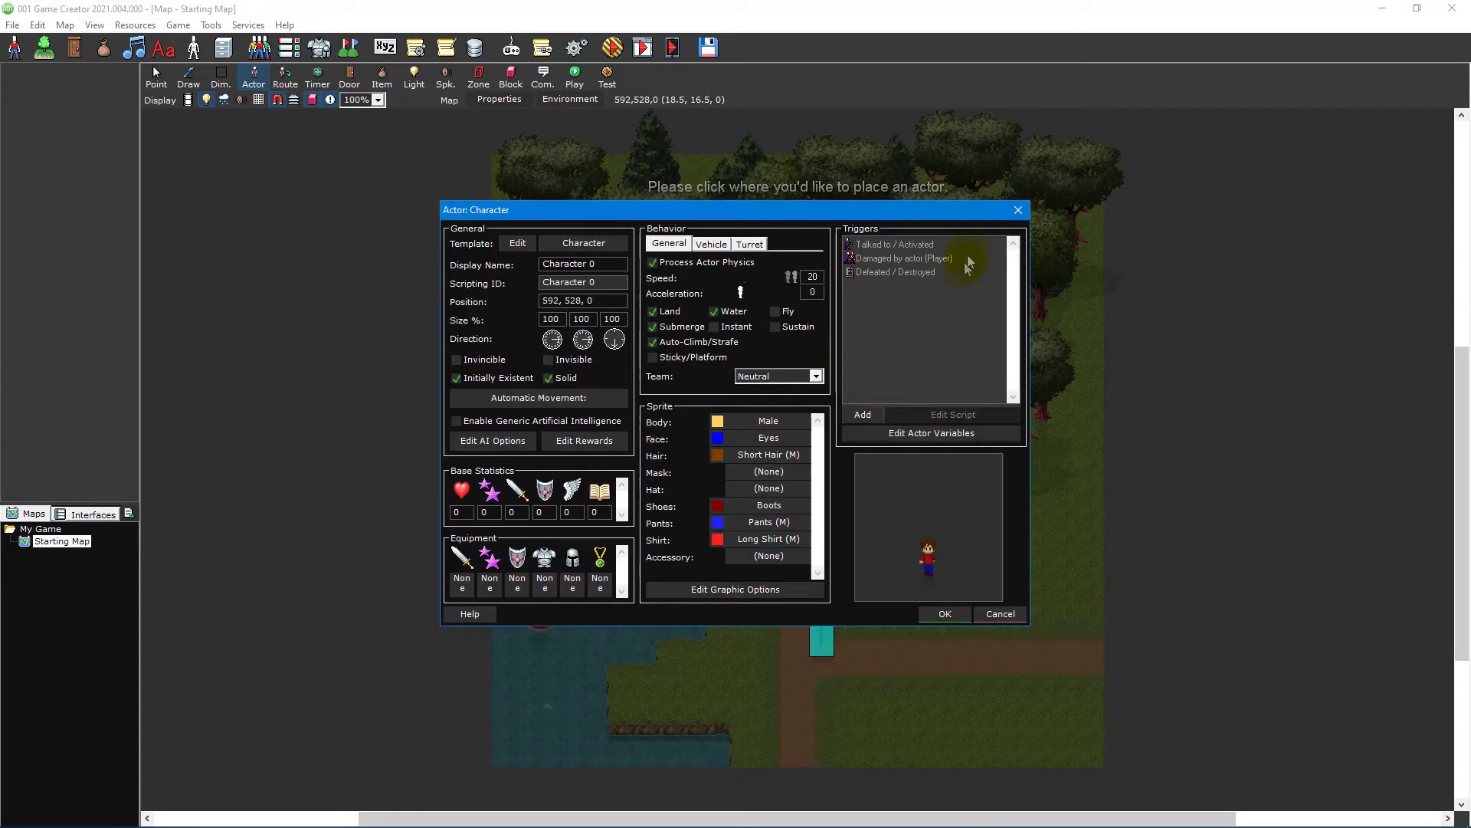
Review the character's Talked to, Damaged by actor (Player) and Defeated / Destroyed triggers without adding one.
{"action": "left_click", "coordinate": [969, 244]}
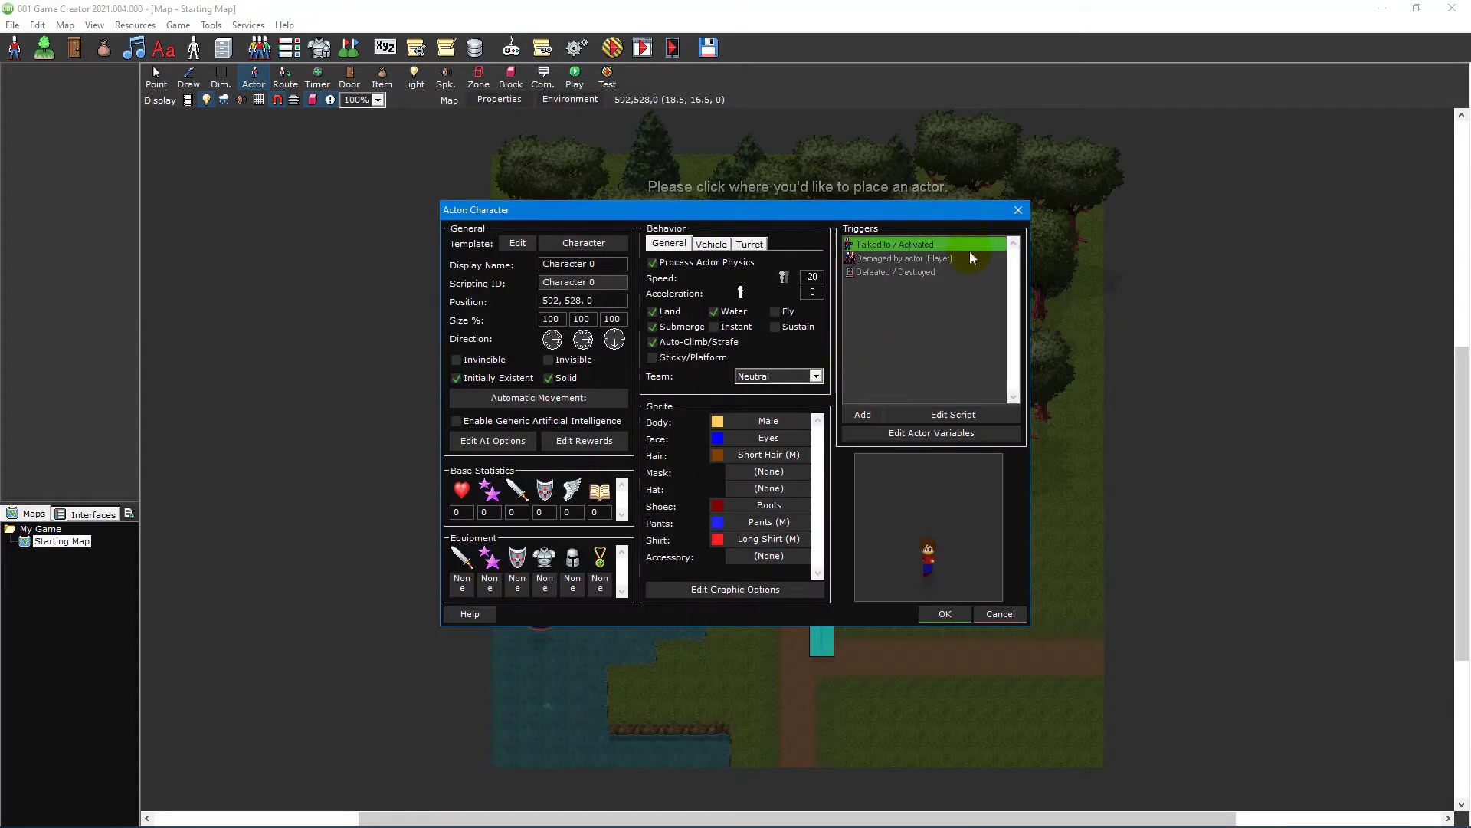
{"action": "left_click", "coordinate": [971, 258]}
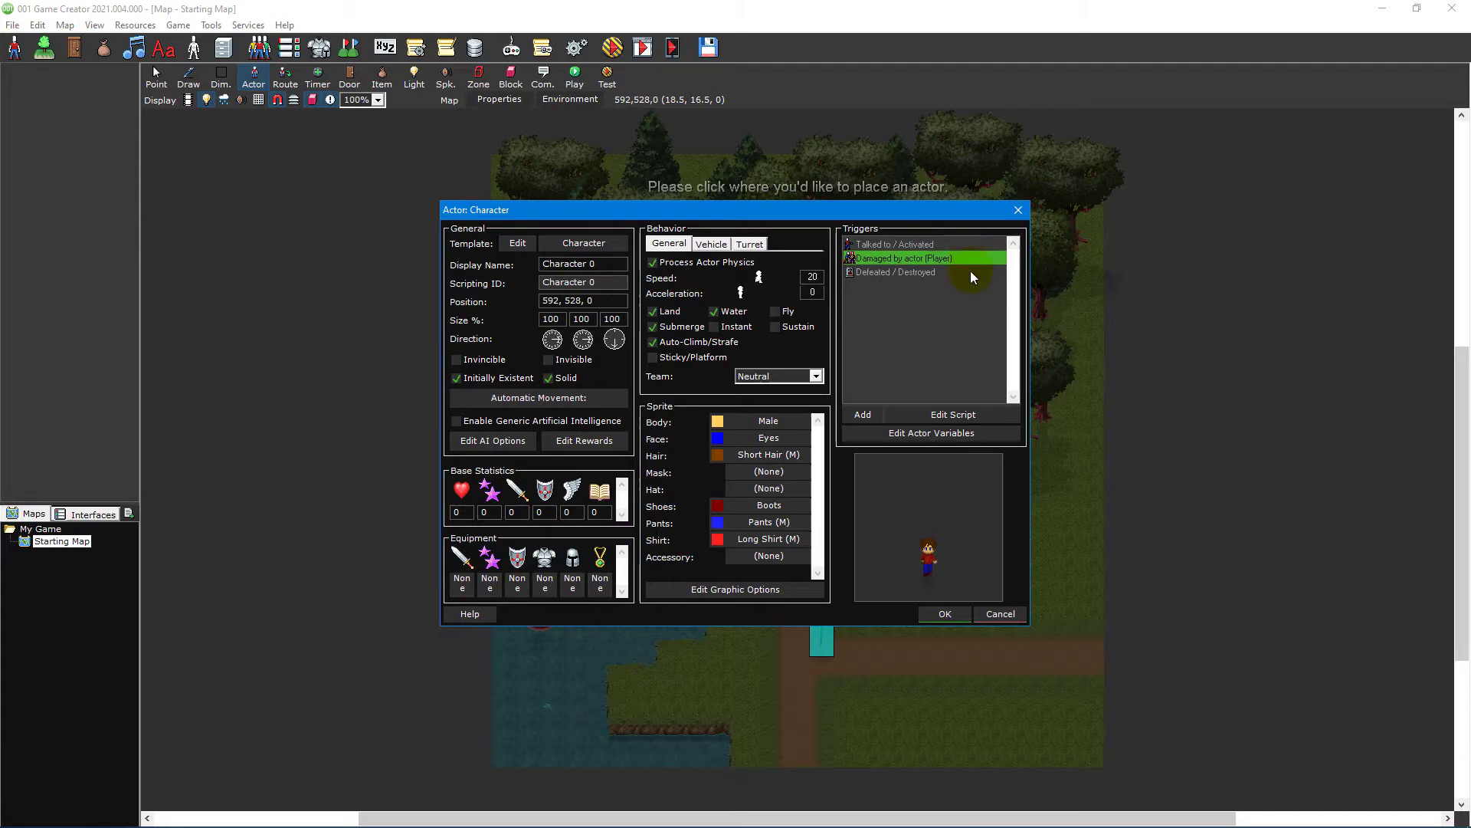
{"action": "left_click", "coordinate": [970, 271]}
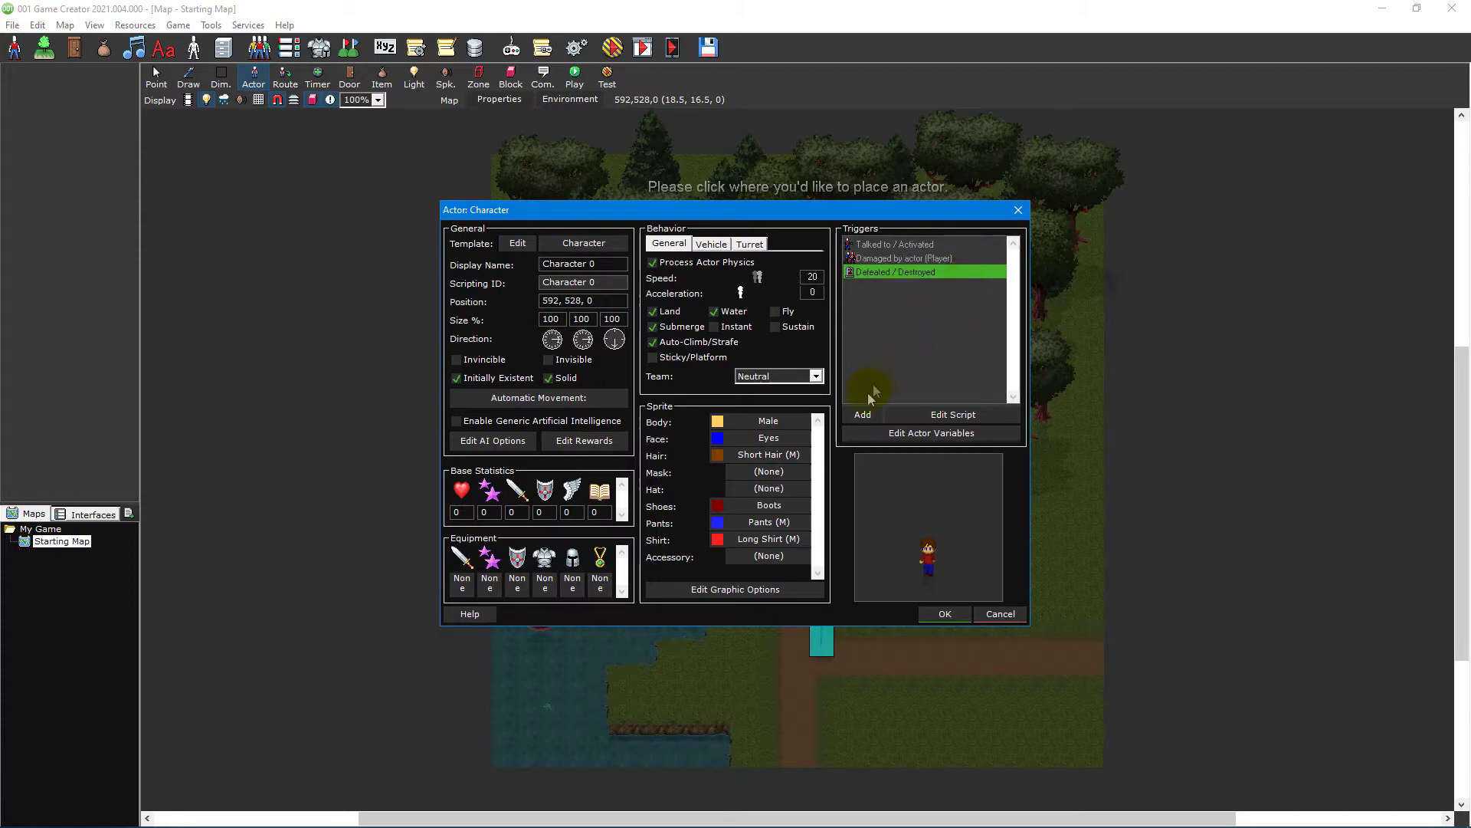
{"action": "left_click", "coordinate": [863, 415]}
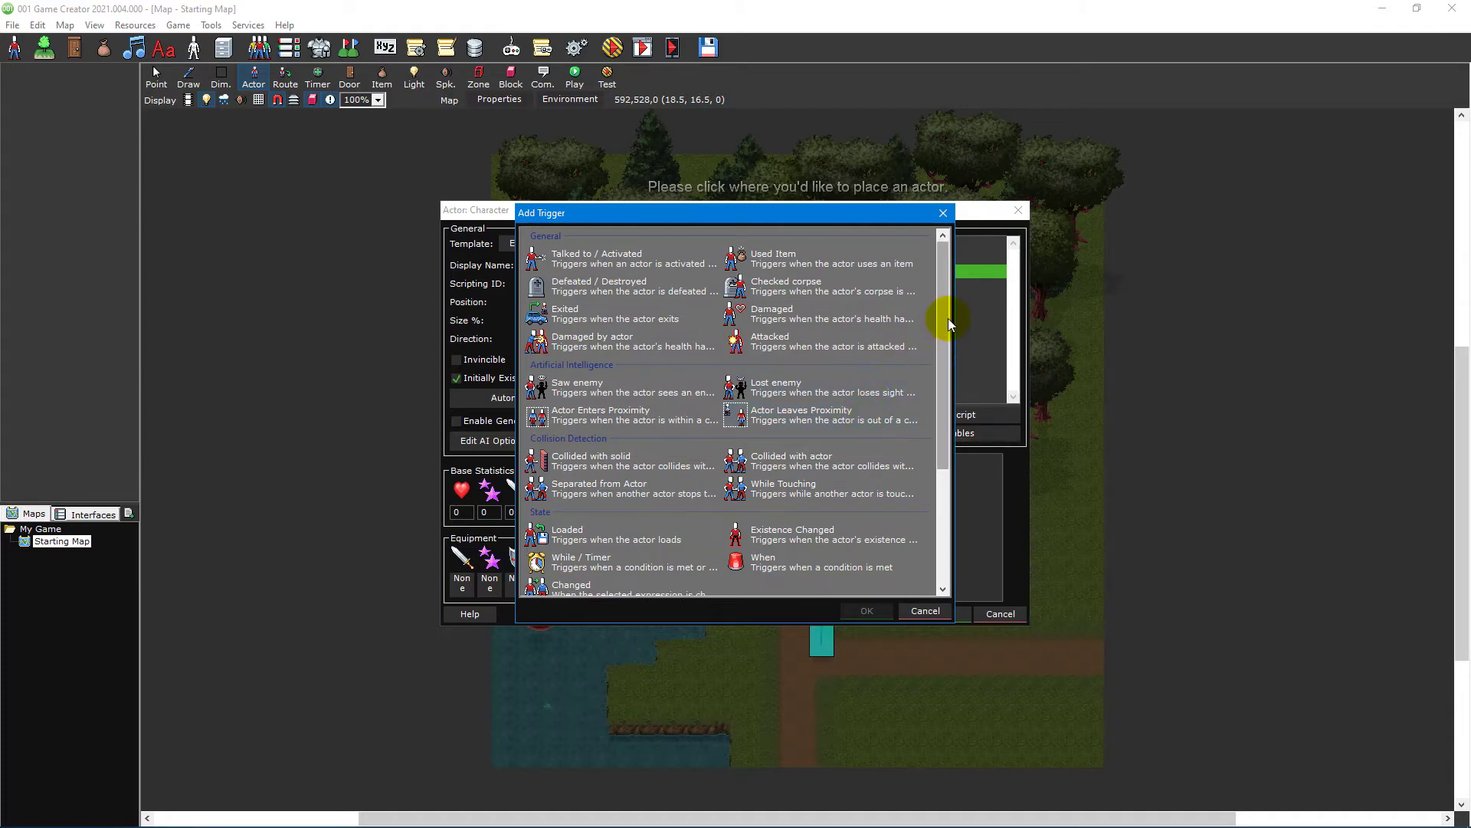
{"action": "left_click_drag", "start_coordinate": [948, 319], "coordinate": [947, 447]}
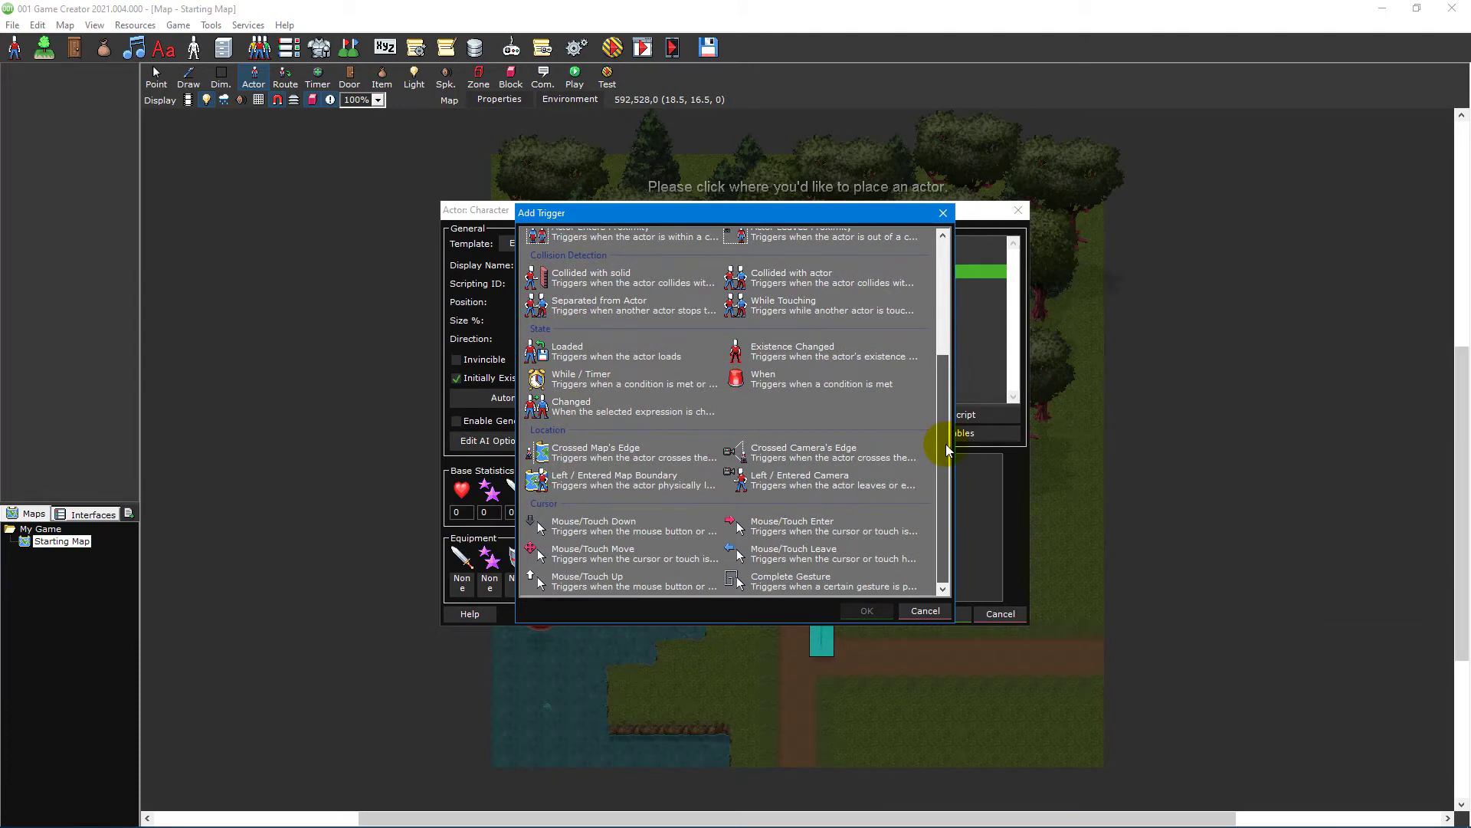
{"action": "left_click_drag", "start_coordinate": [947, 449], "coordinate": [938, 444]}
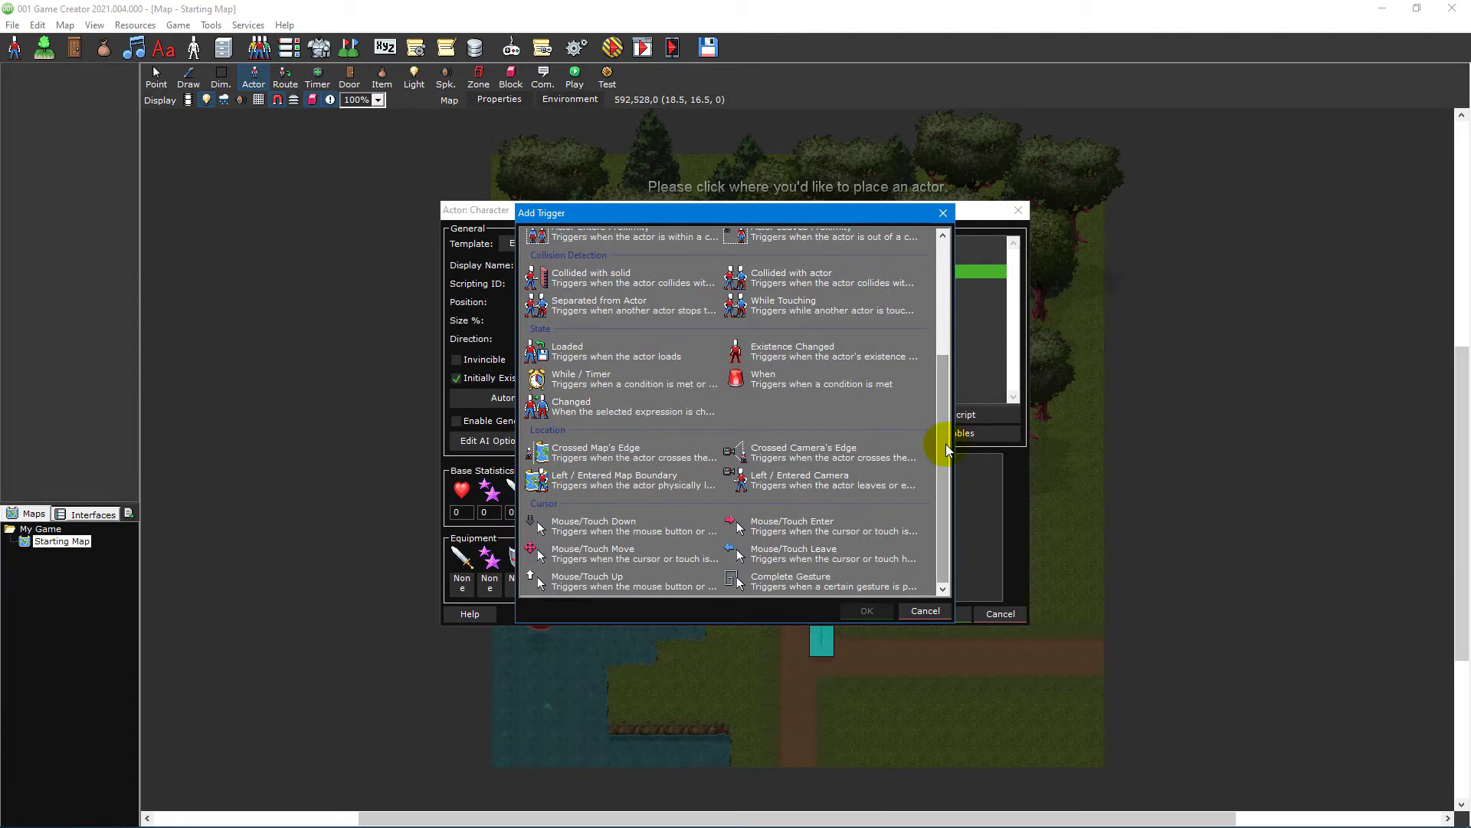
{"action": "left_click", "coordinate": [925, 611]}
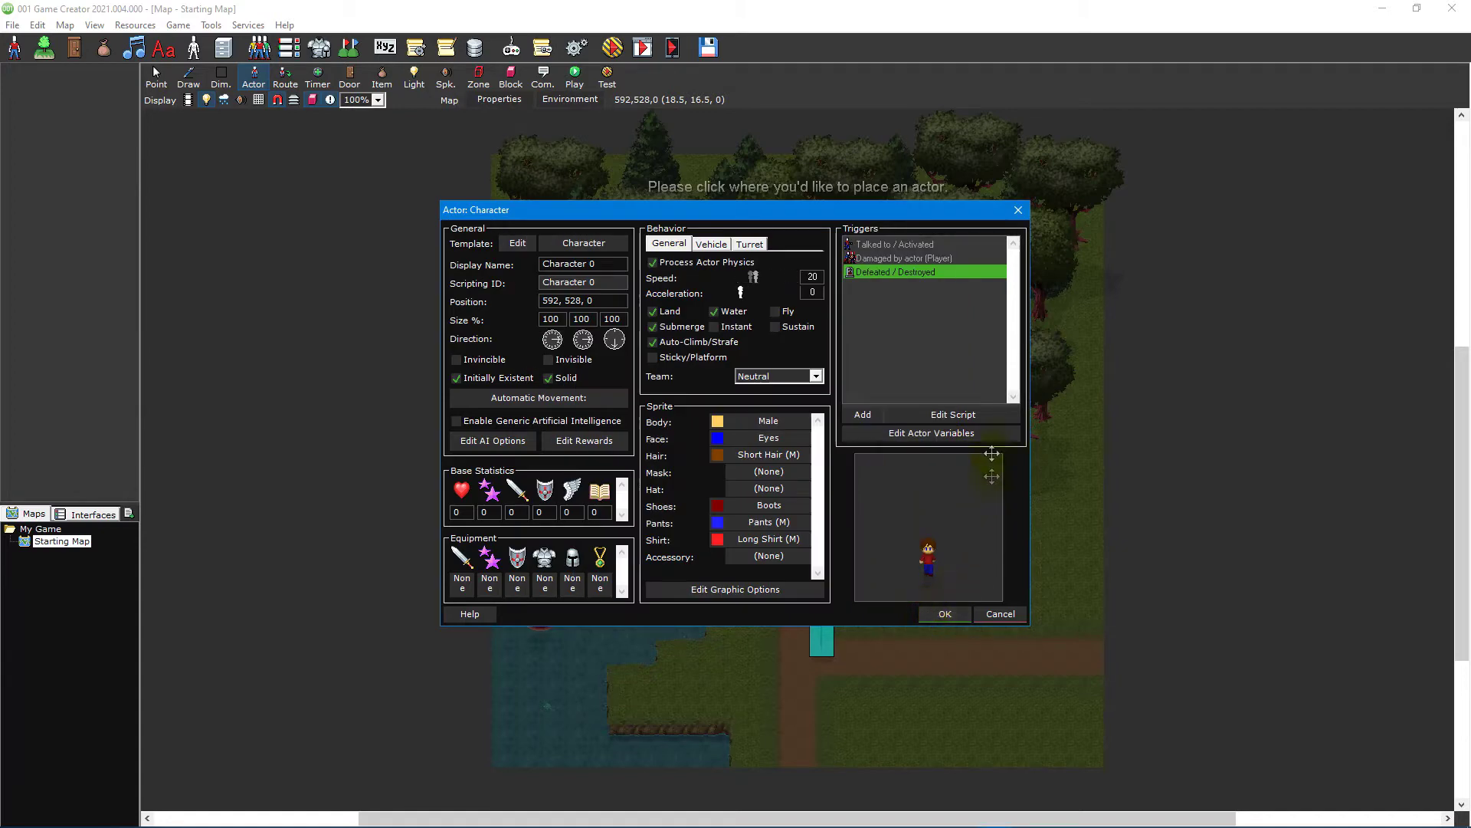
Add a Message Box event reading 'Hello!' to the Talked to / Activated script and save it.
{"action": "left_click", "coordinate": [950, 244]}
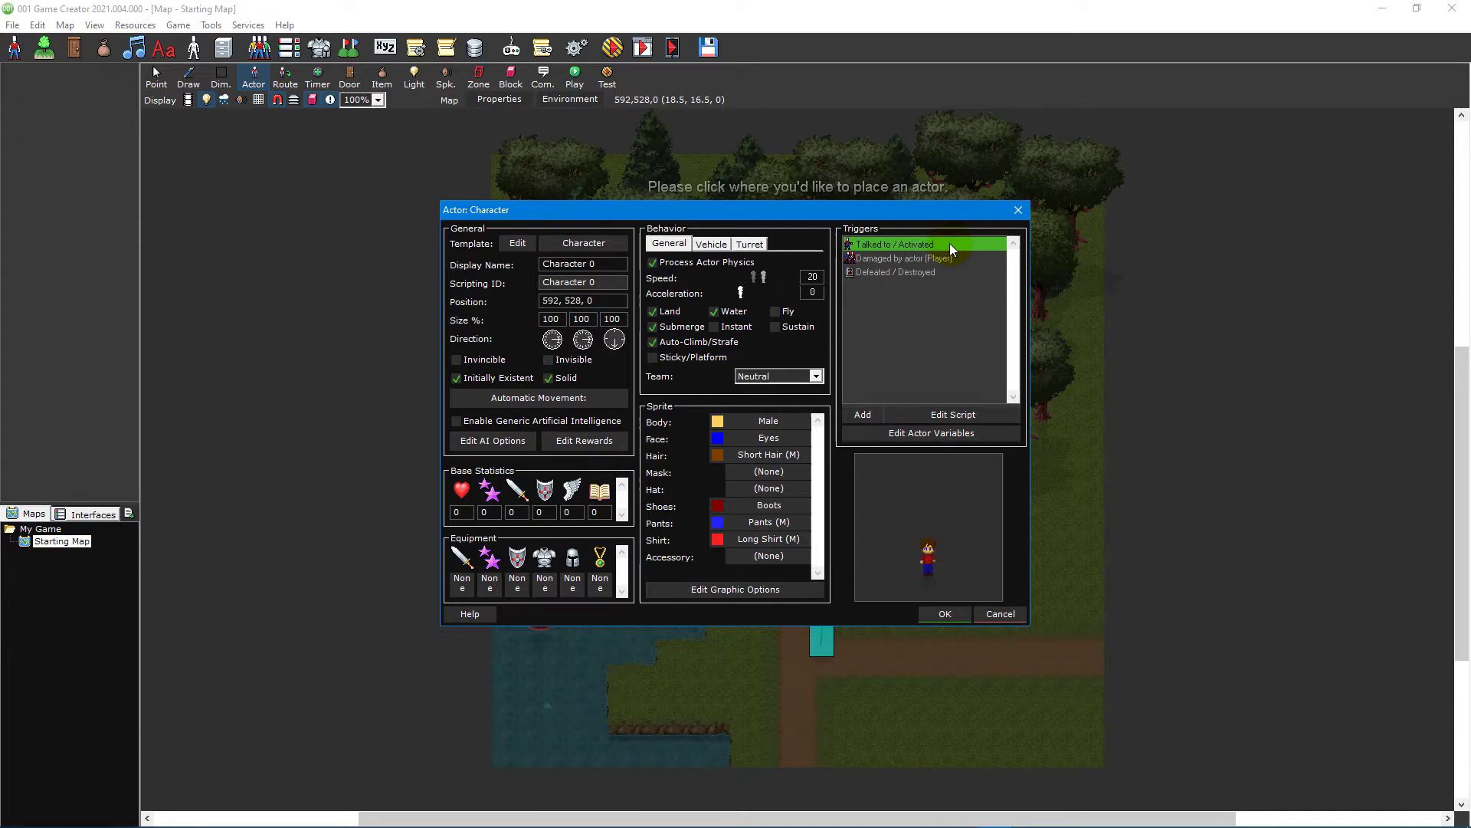
{"action": "double_click", "coordinate": [950, 243]}
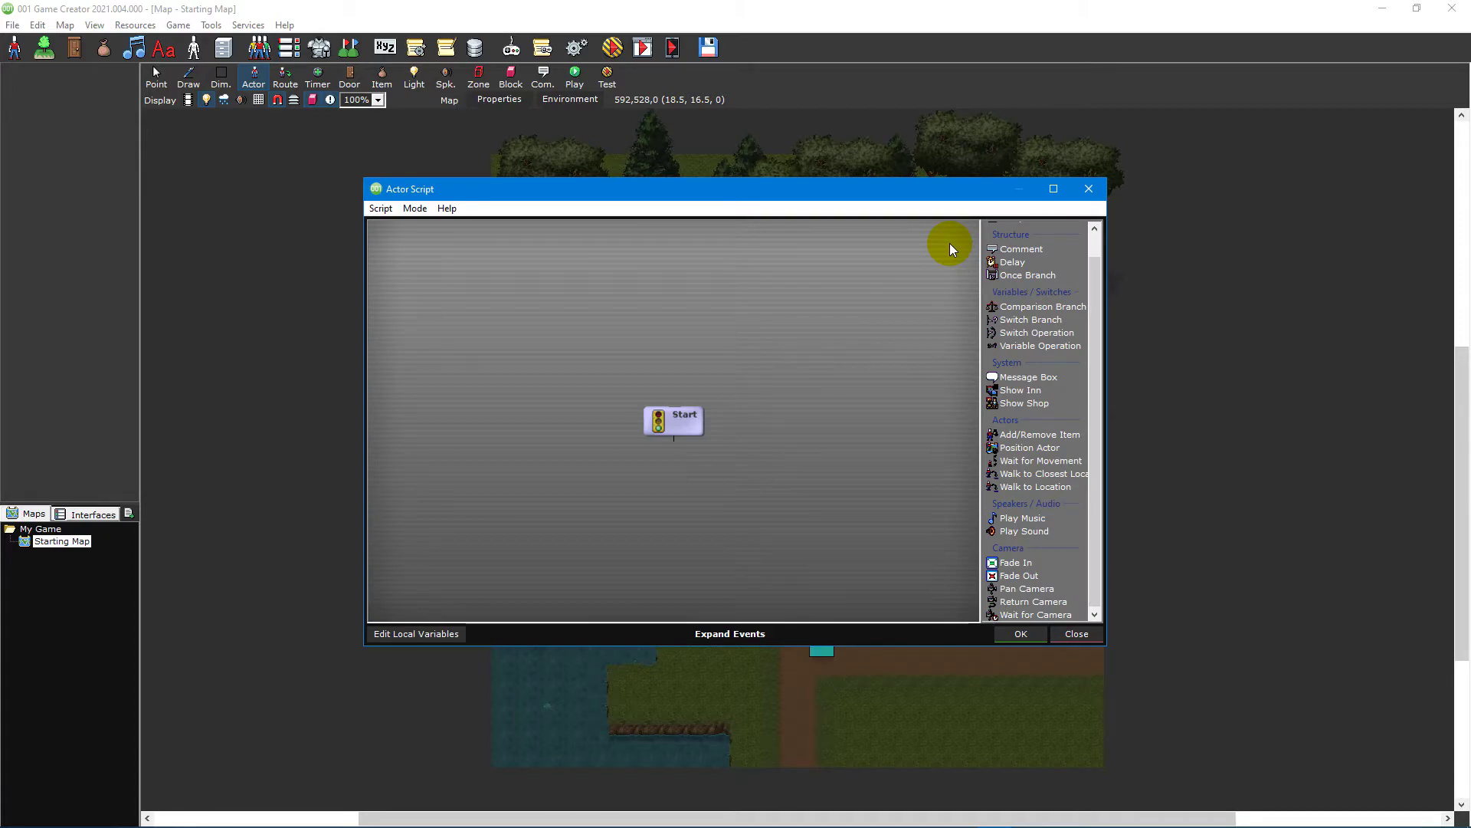
{"action": "double_click", "coordinate": [1036, 380]}
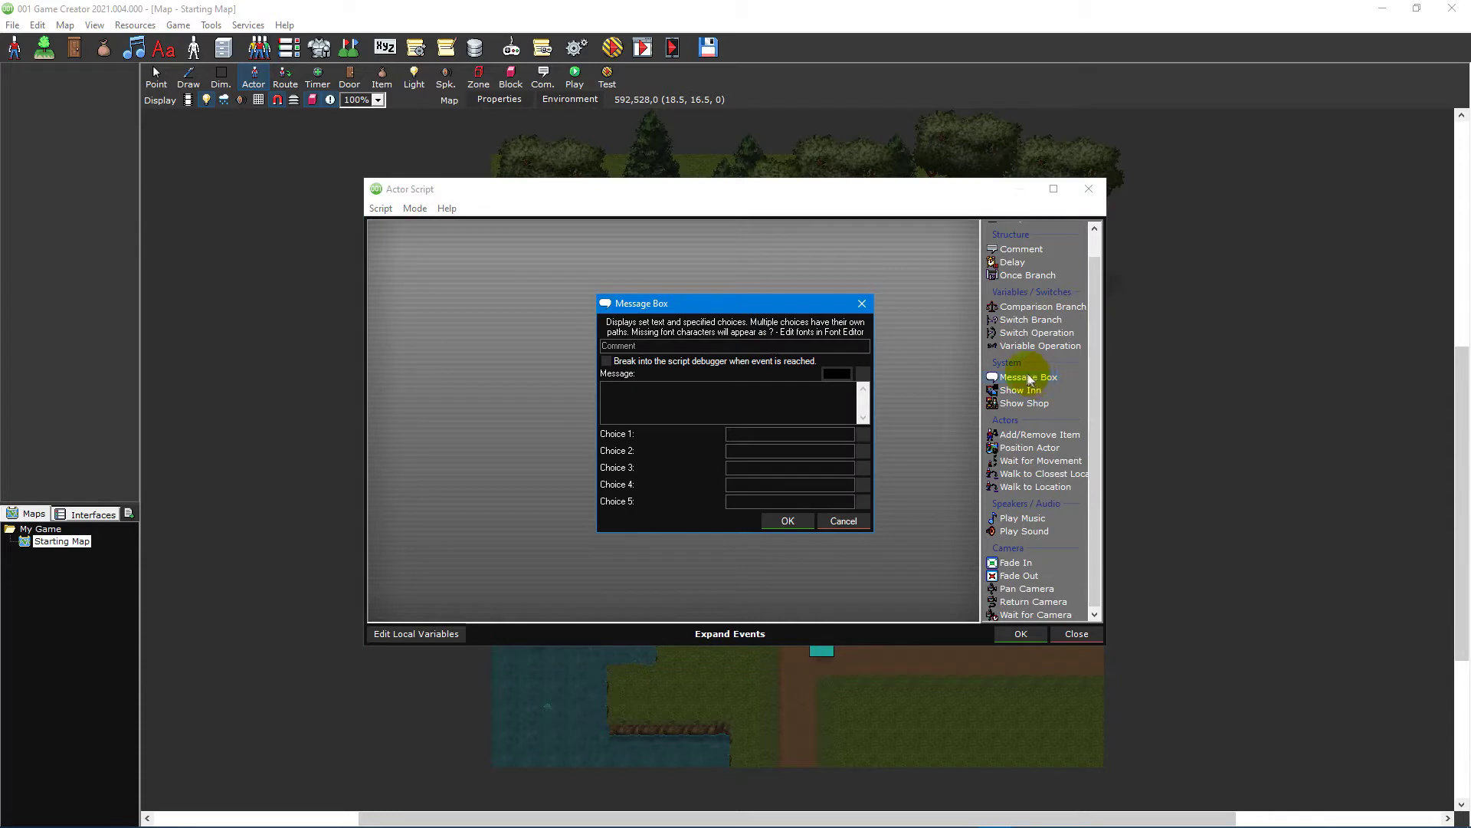
{"action": "left_click", "coordinate": [776, 405]}
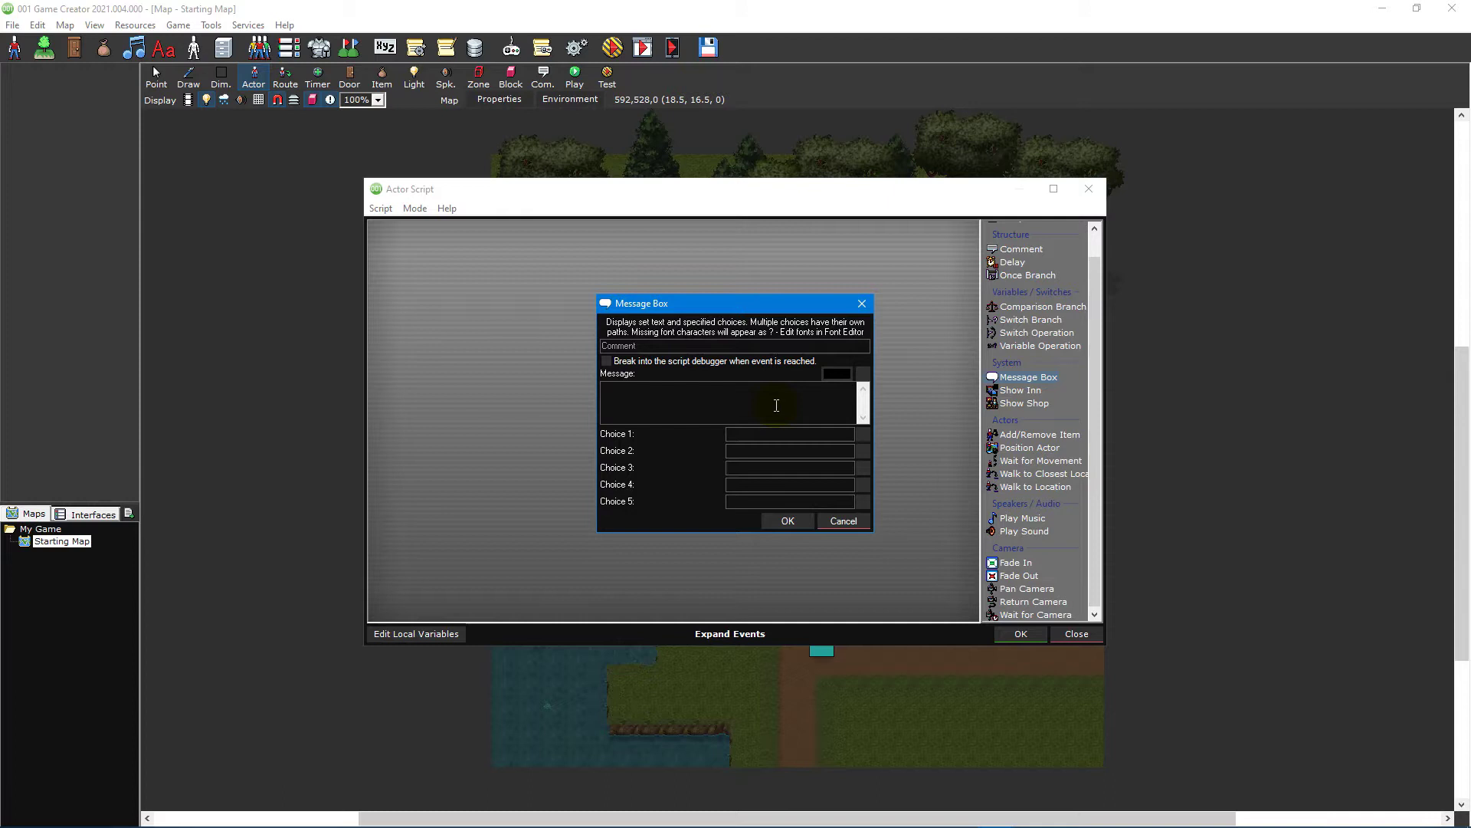
{"action": "type", "text": "He"}
{"action": "left_click", "coordinate": [789, 519]}
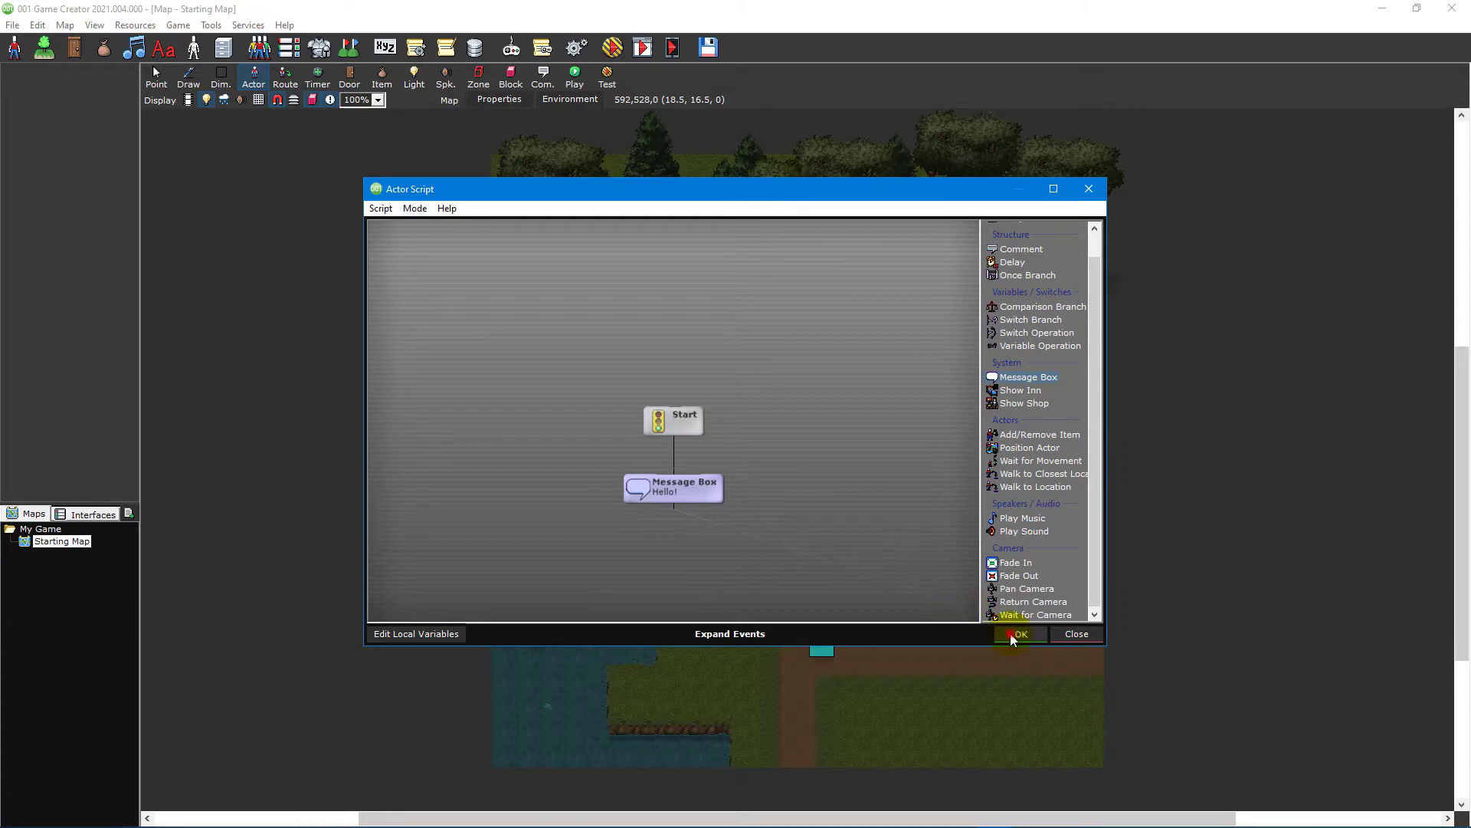
{"action": "left_click", "coordinate": [1014, 635]}
Confirm the character, test-play from a chosen start point to see 'Hello!', then exit the game.
{"action": "left_click", "coordinate": [944, 612]}
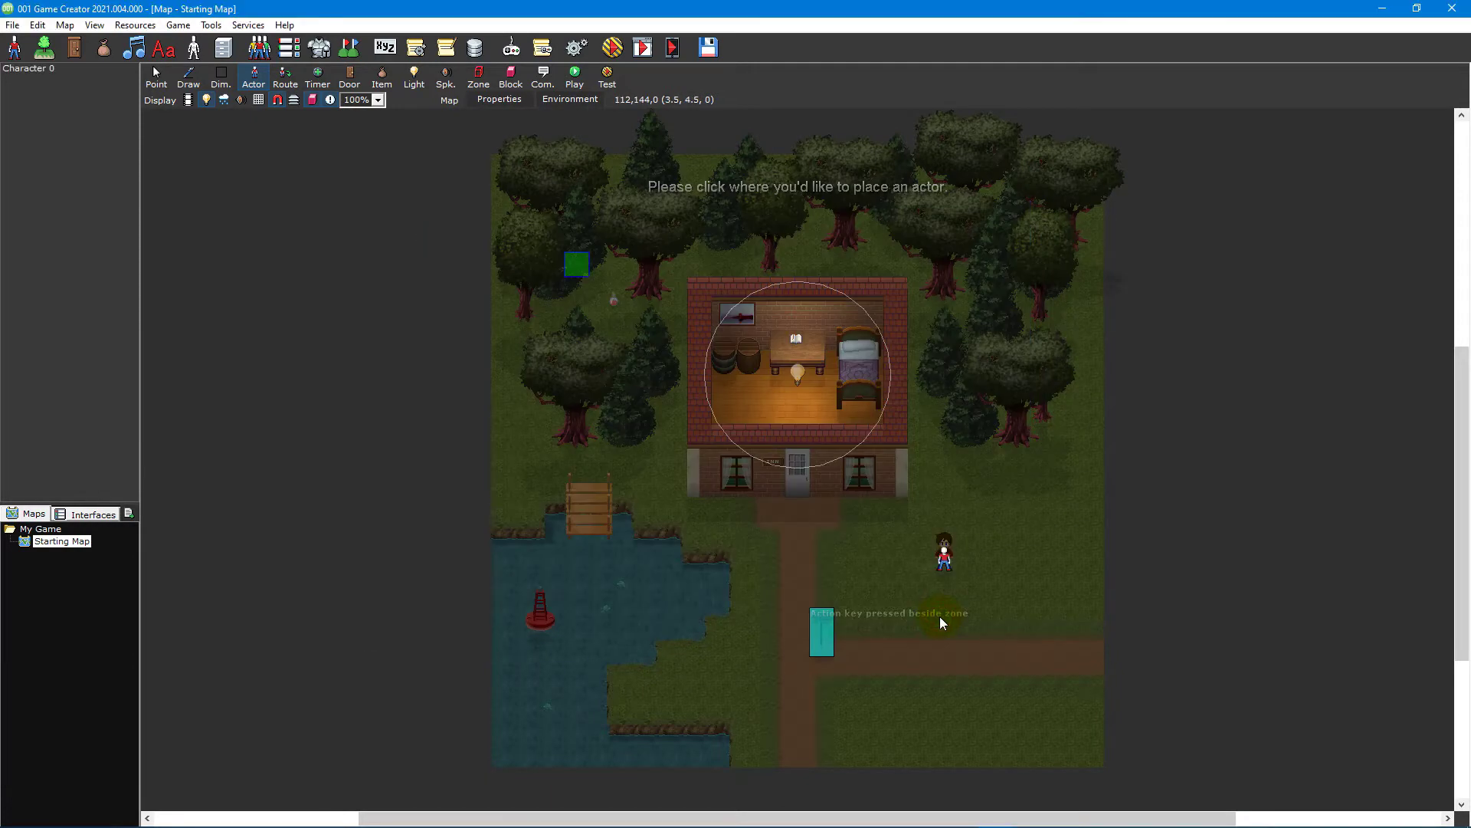
{"action": "left_click", "coordinate": [573, 80]}
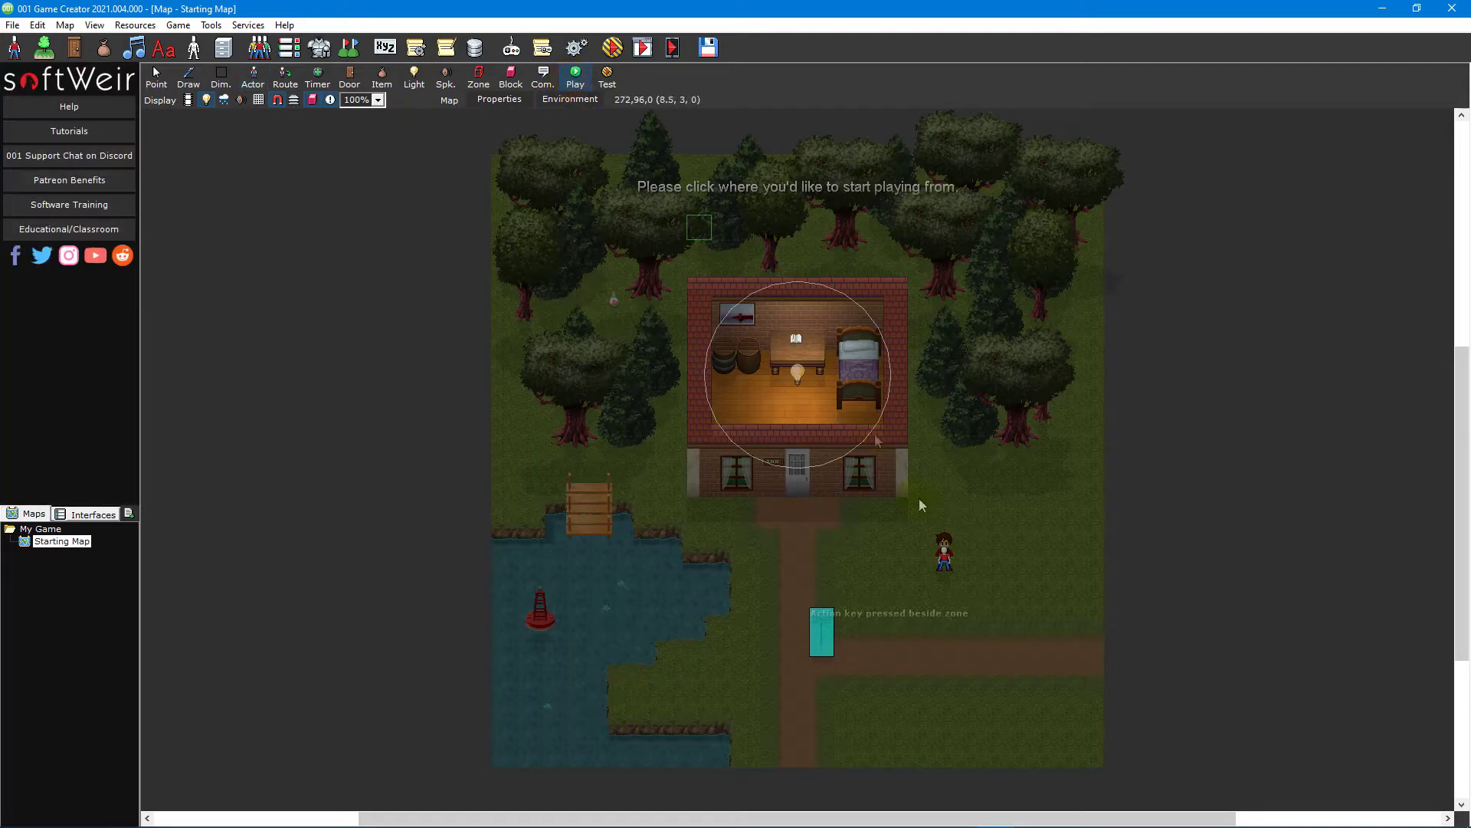
{"action": "left_click", "coordinate": [944, 622]}
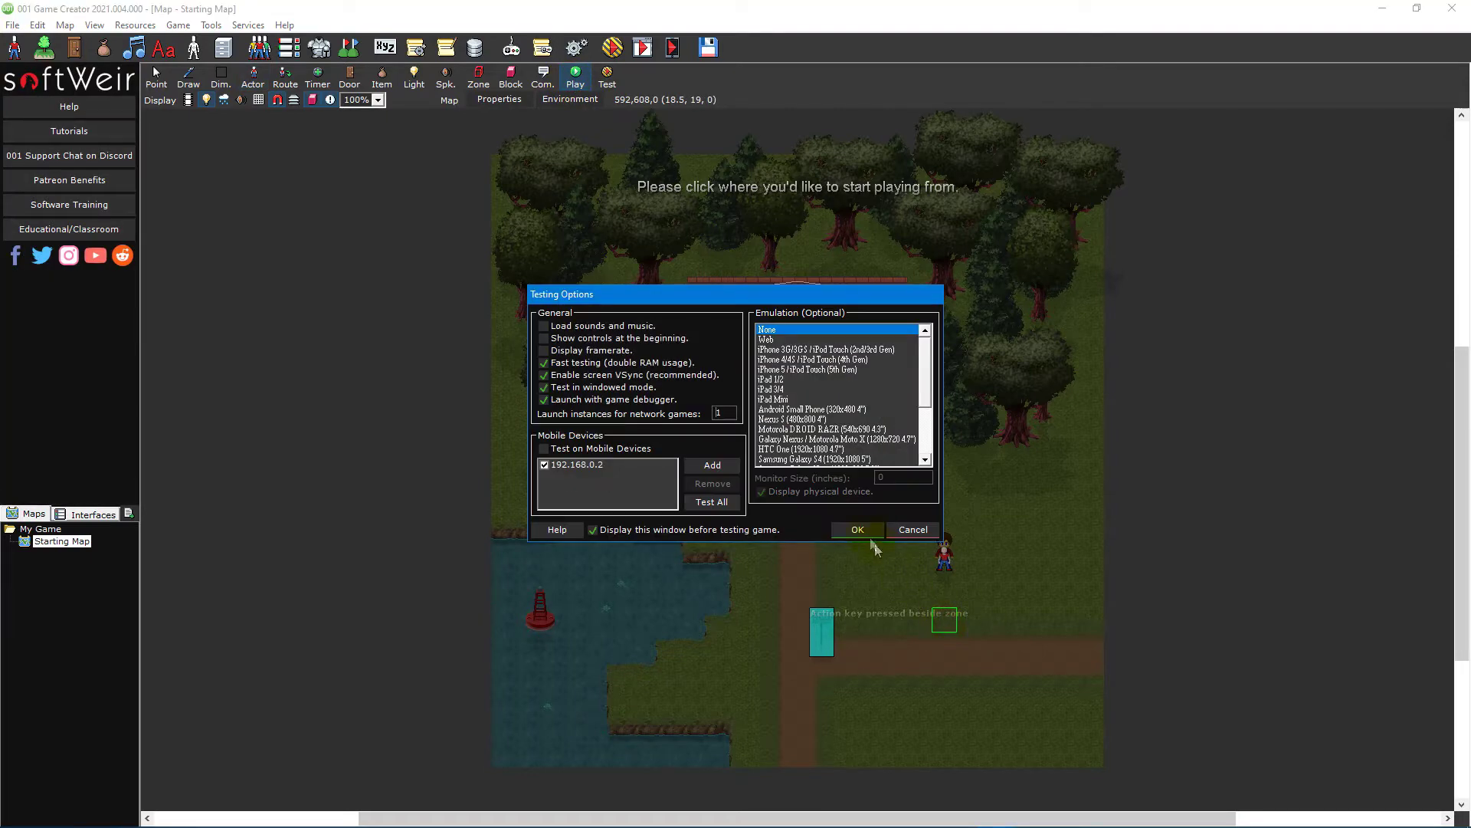
{"action": "left_click", "coordinate": [857, 528]}
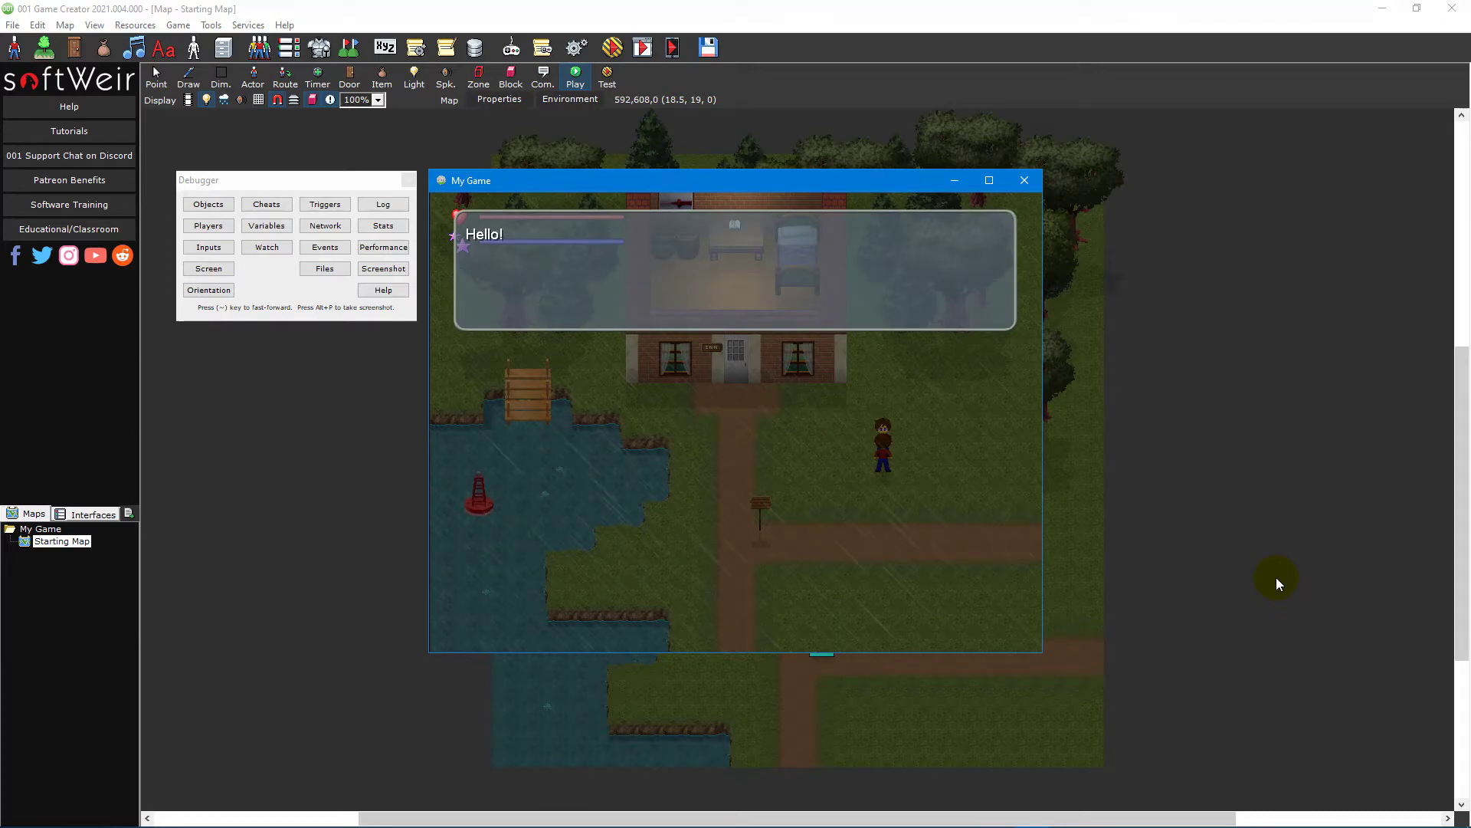
{"action": "key", "text": "Escape"}
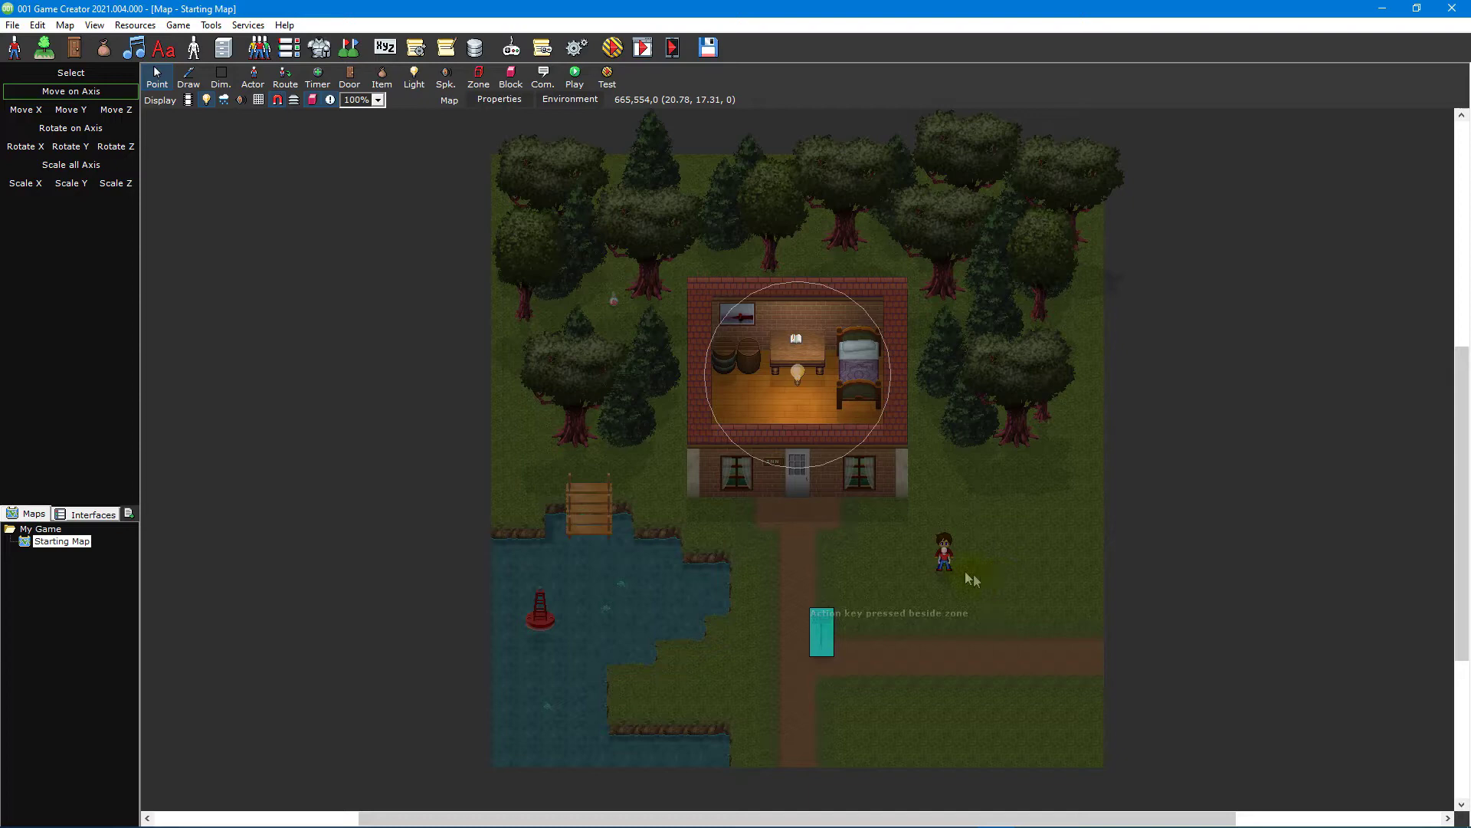
Place an NPC Collection Quest actor right of the character and open its Talked to script.
{"action": "left_click", "coordinate": [254, 77]}
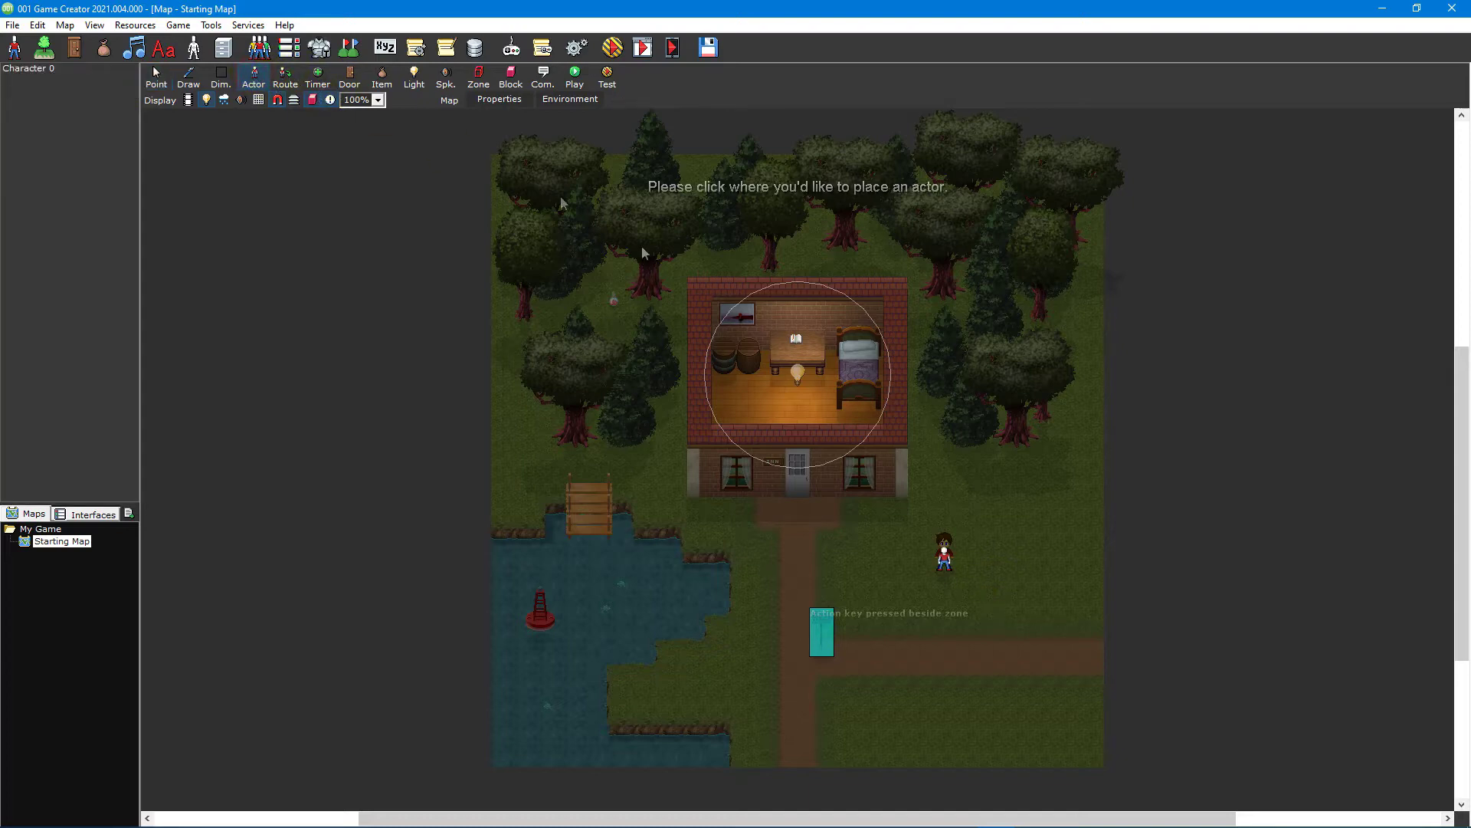
{"action": "left_click", "coordinate": [1018, 560]}
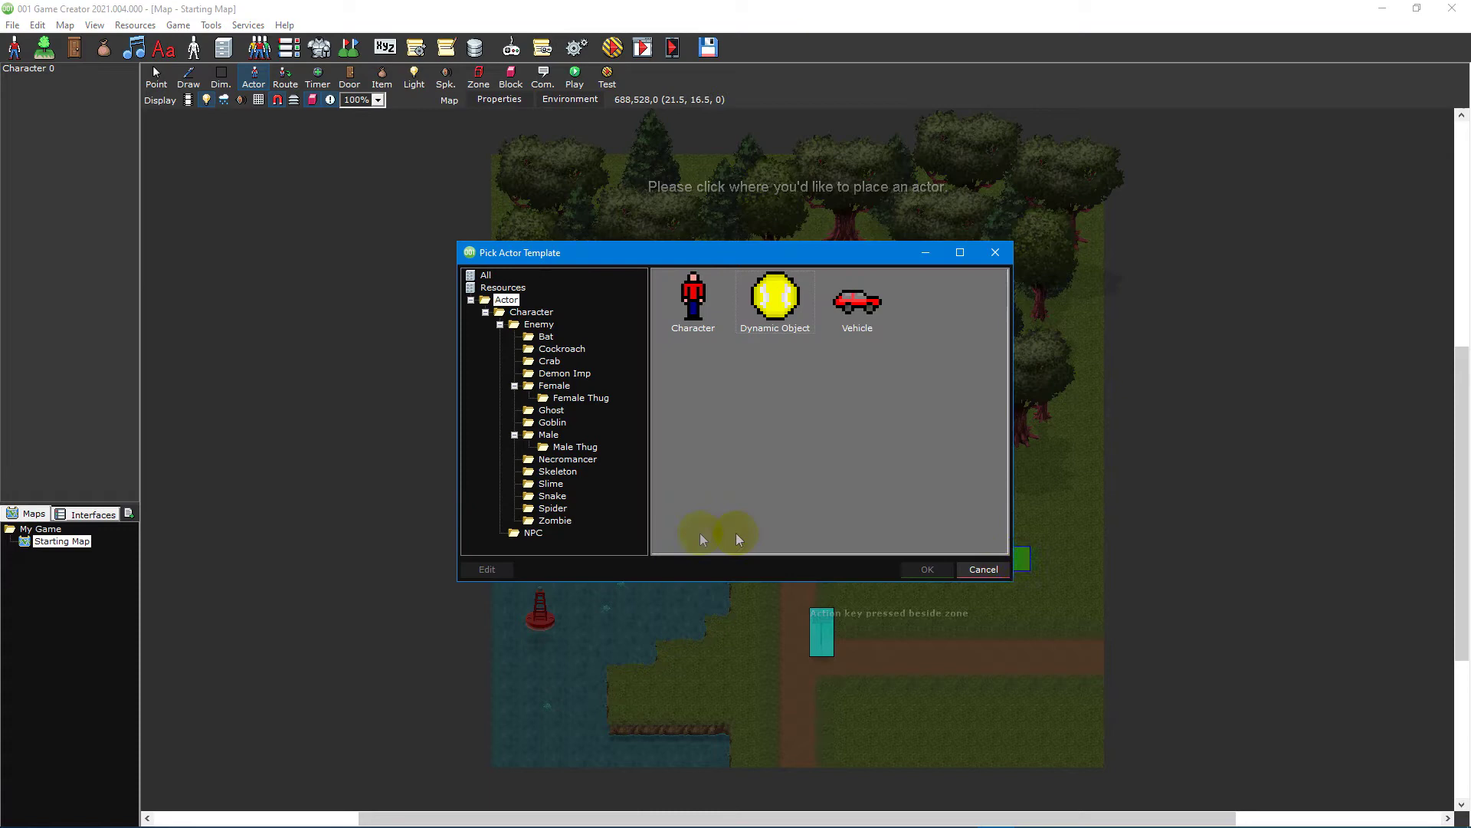
{"action": "left_click", "coordinate": [531, 536]}
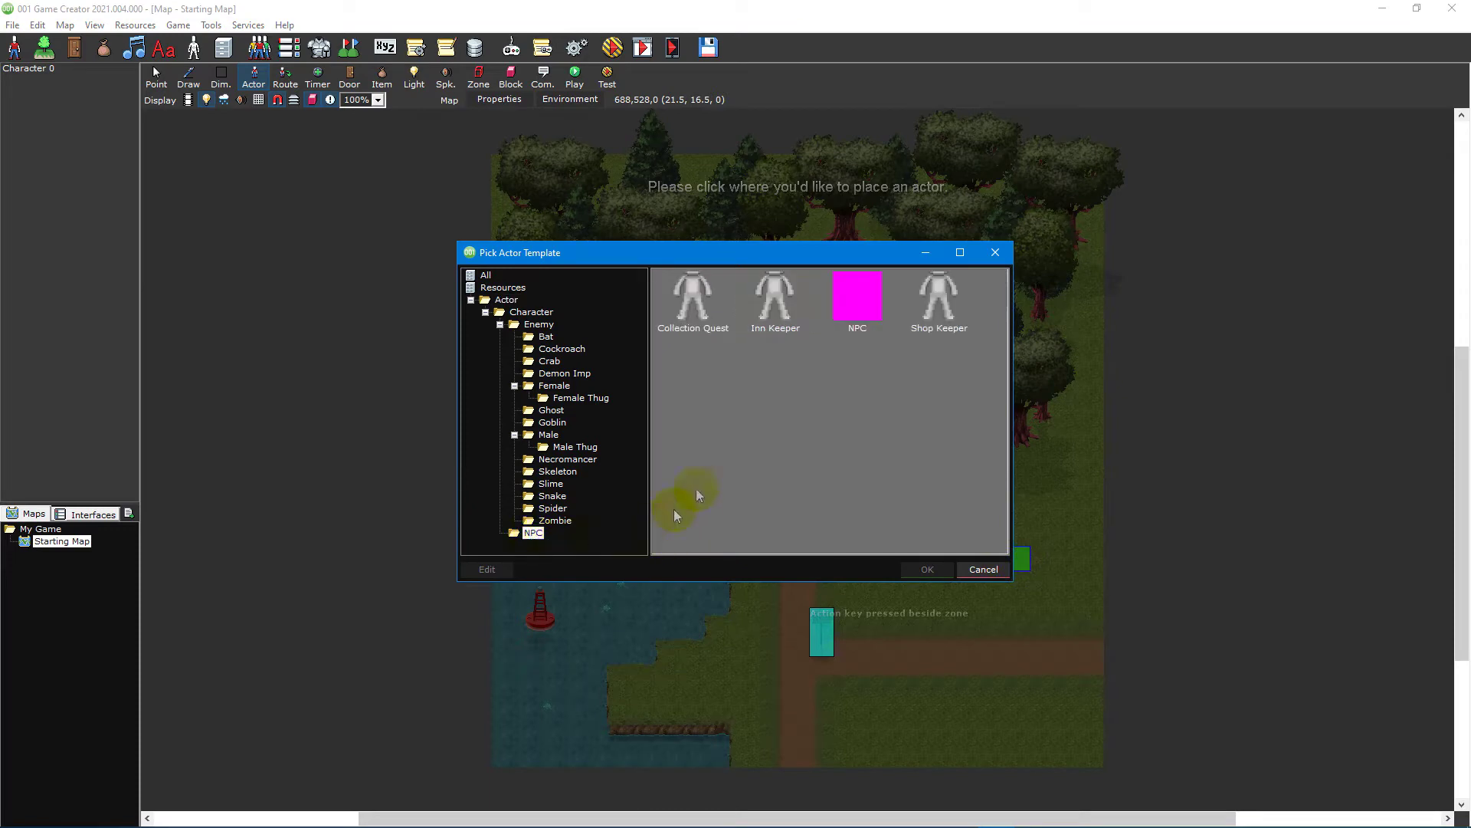
{"action": "left_click", "coordinate": [704, 314]}
{"action": "double_click", "coordinate": [698, 308]}
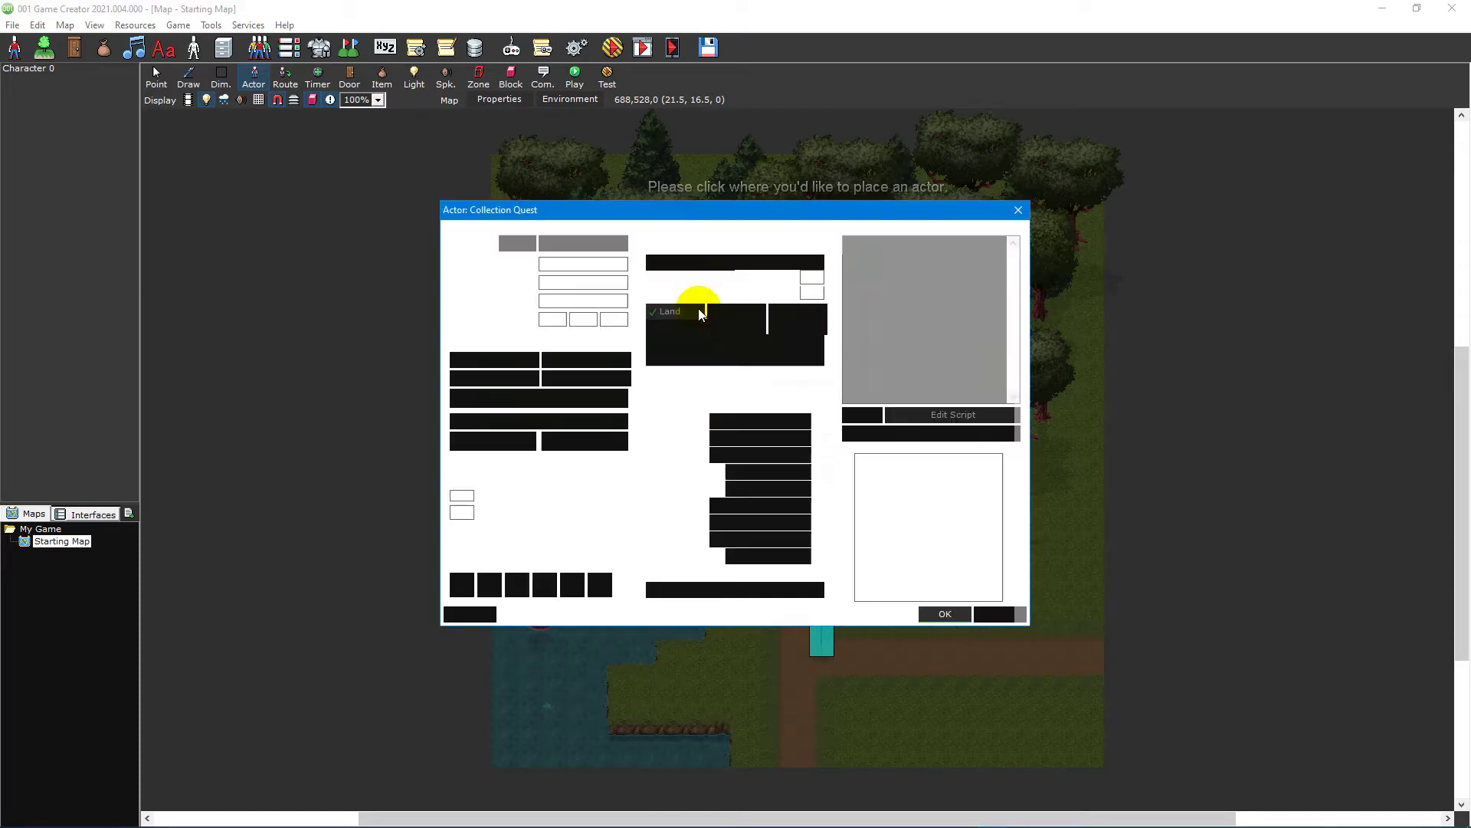
{"action": "double_click", "coordinate": [970, 244]}
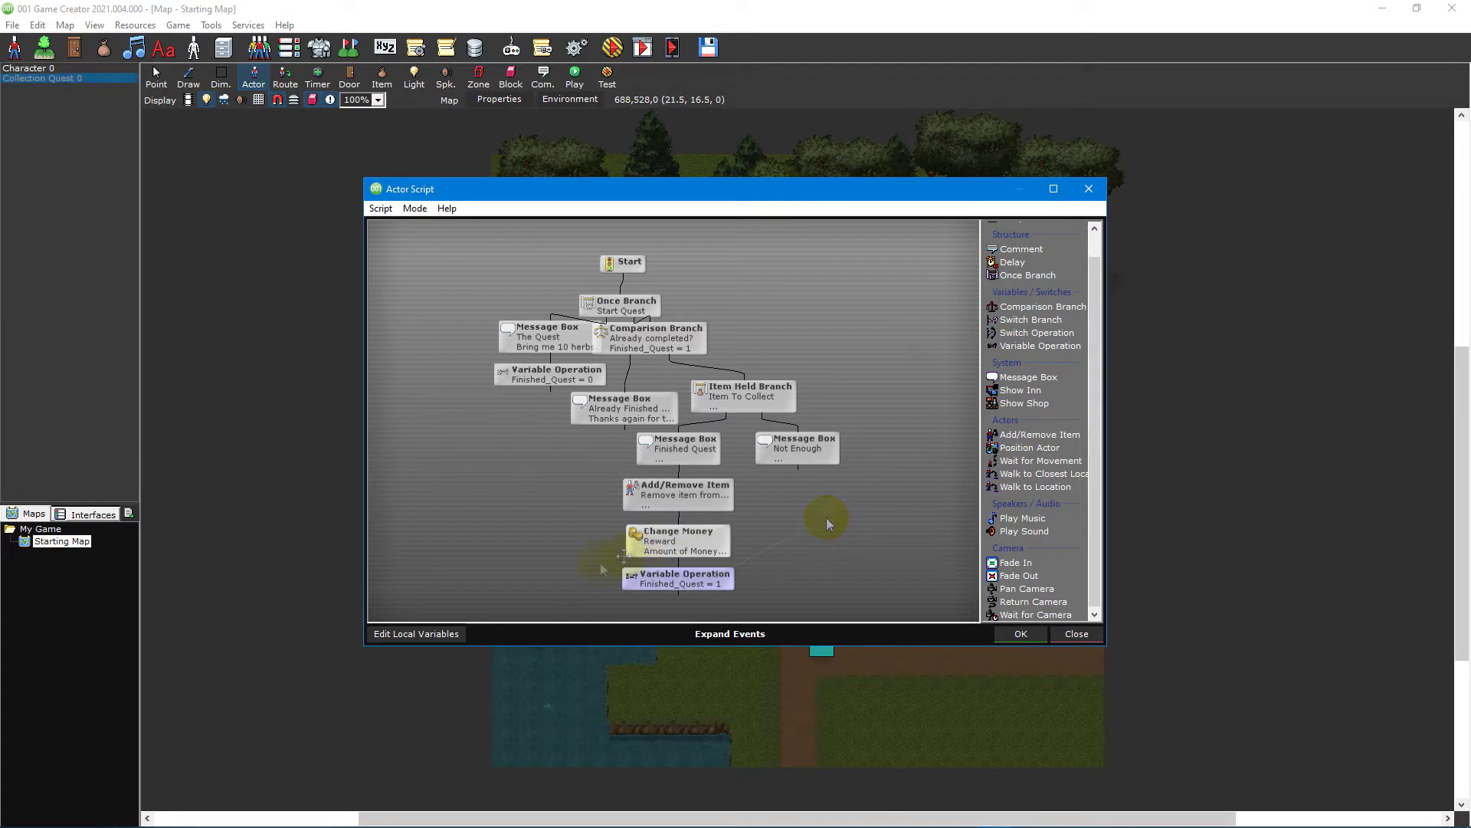
Set up the Finished_Quest local variable and its Persistent option, checking the global variables list.
{"action": "left_click", "coordinate": [451, 635]}
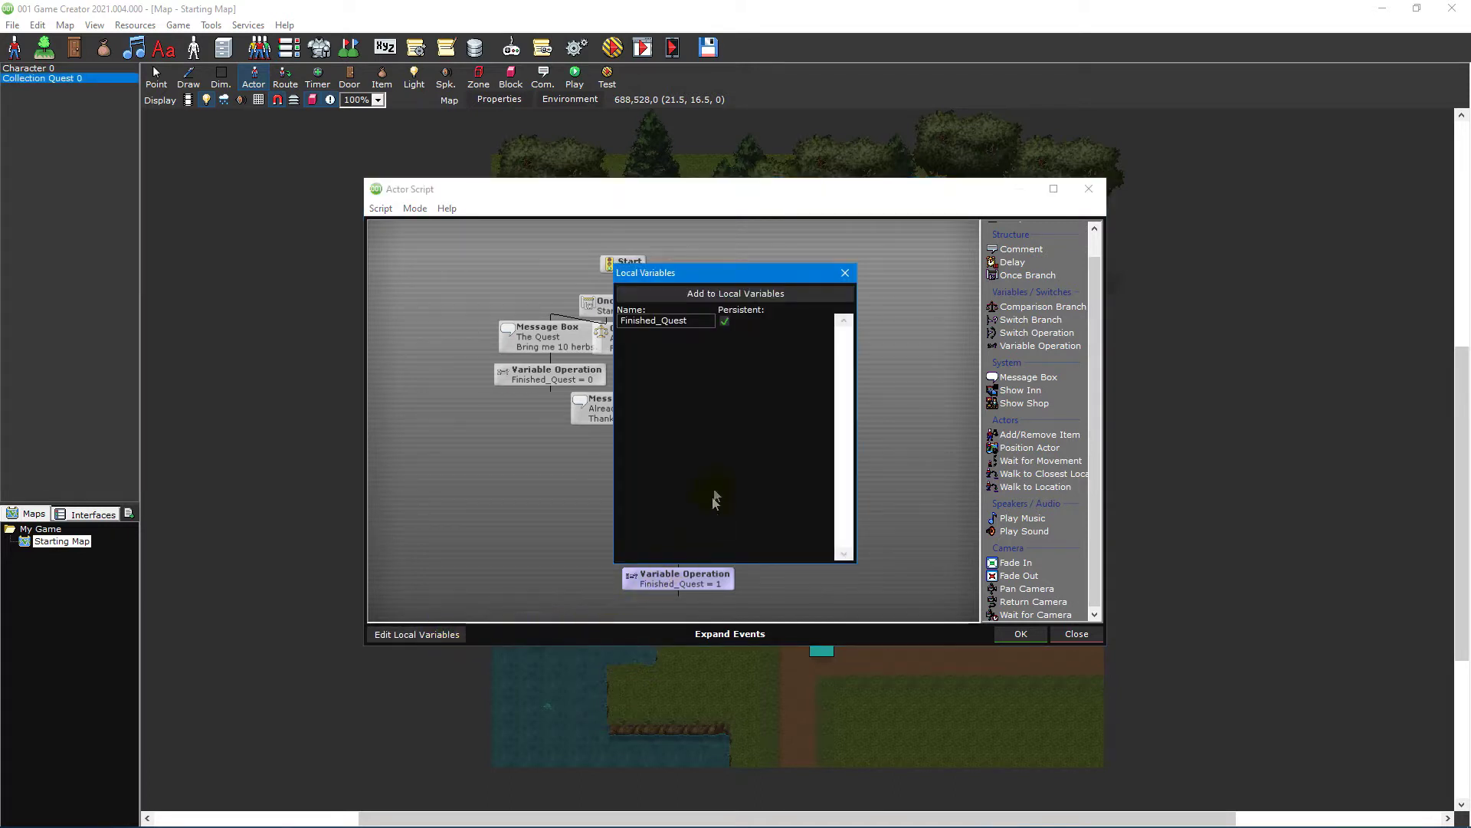
{"action": "left_click_drag", "start_coordinate": [709, 320], "coordinate": [624, 320]}
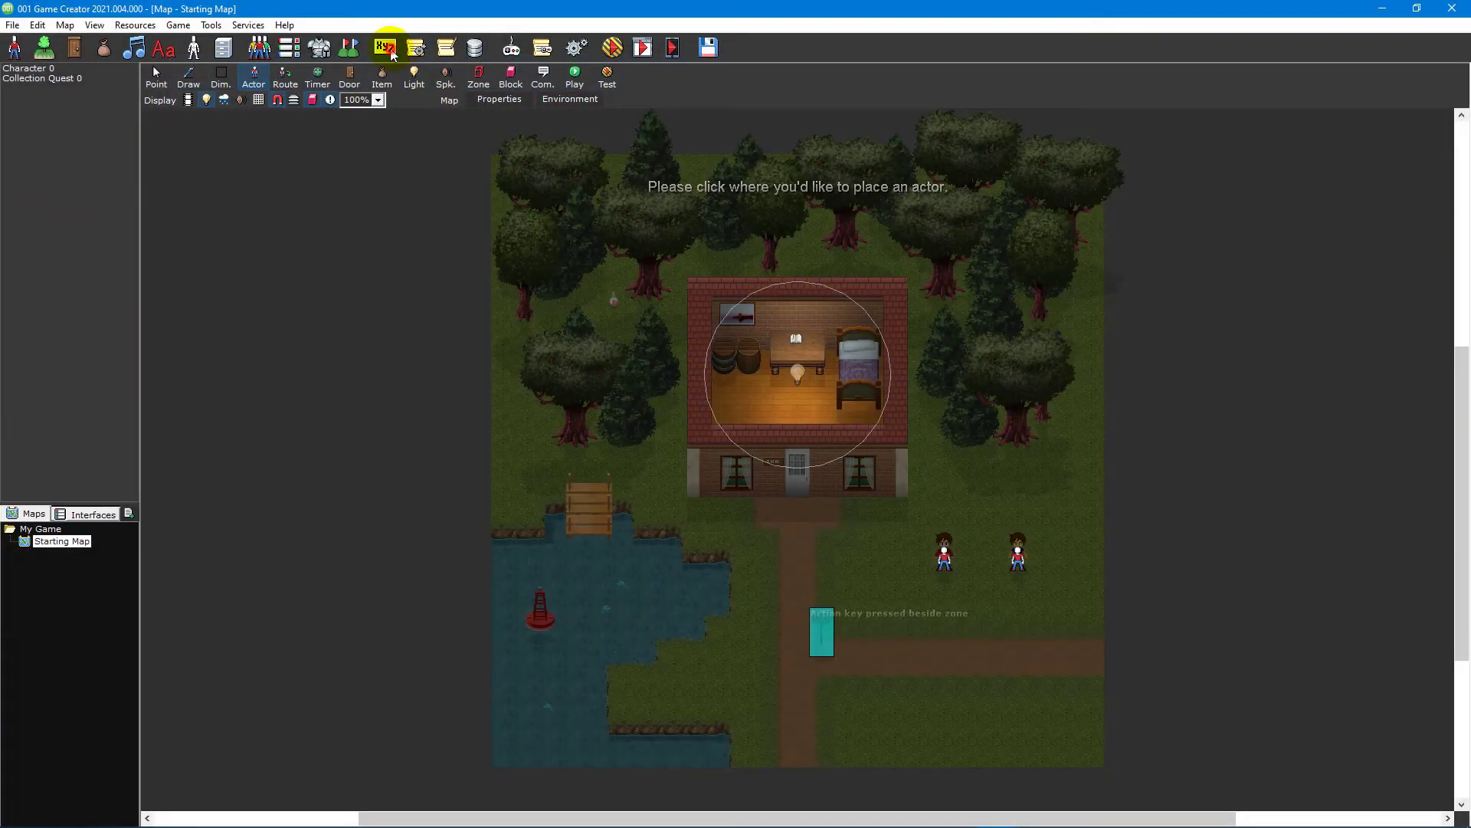
{"action": "left_click", "coordinate": [384, 48]}
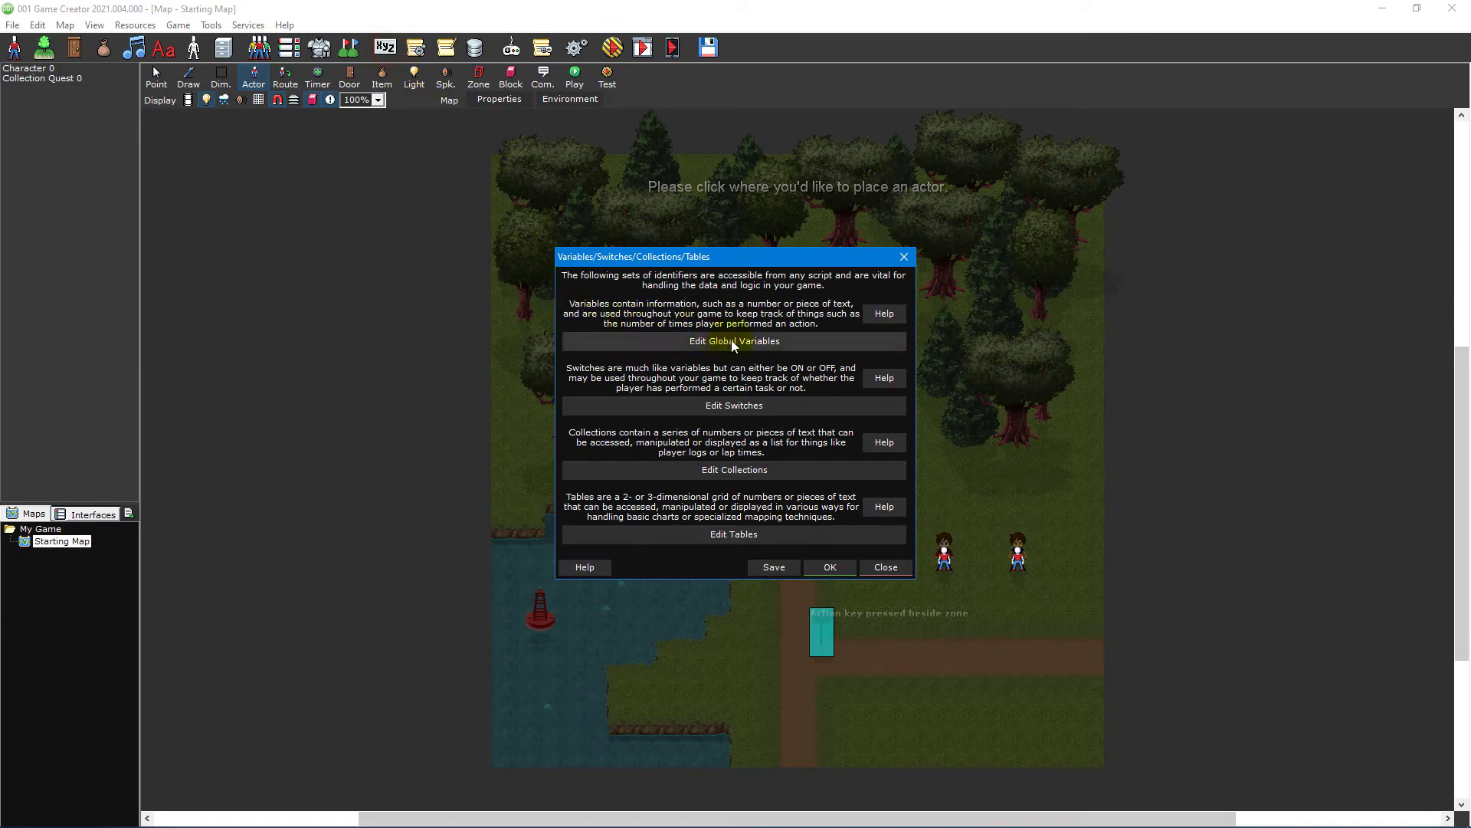
{"action": "left_click", "coordinate": [656, 340]}
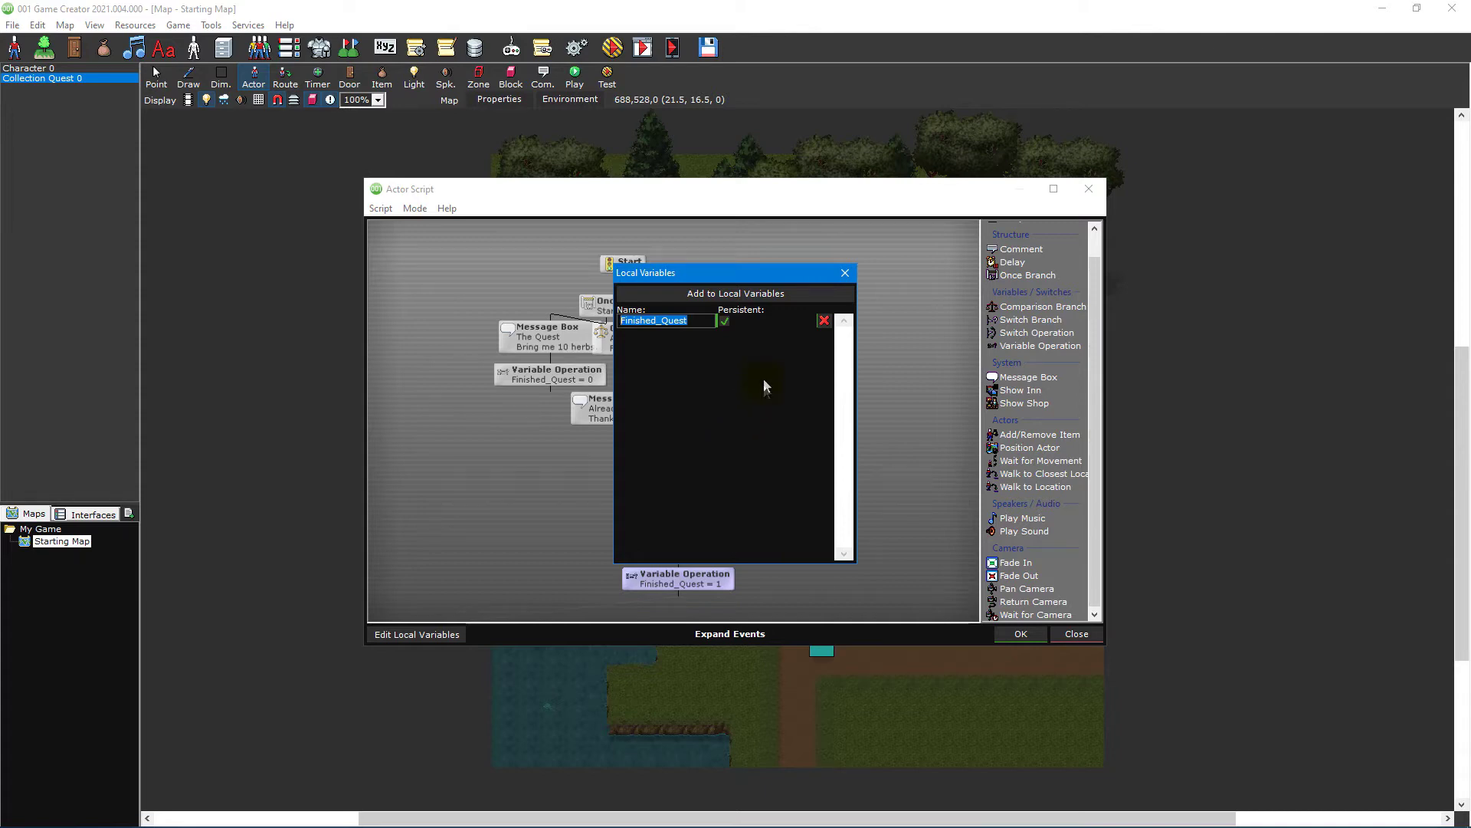
{"action": "left_click", "coordinate": [752, 325]}
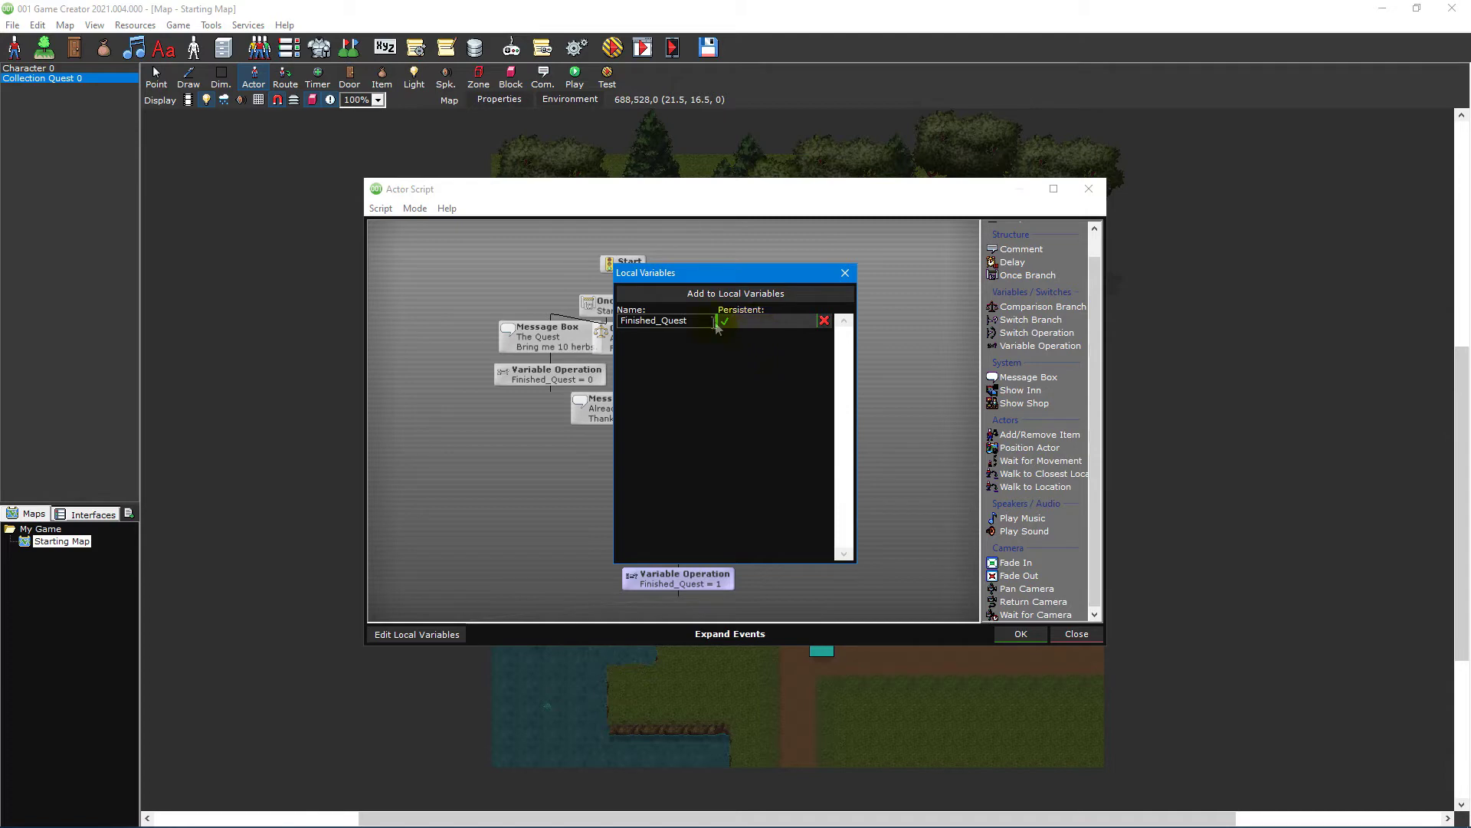
{"action": "left_click_drag", "start_coordinate": [713, 321], "coordinate": [607, 323]}
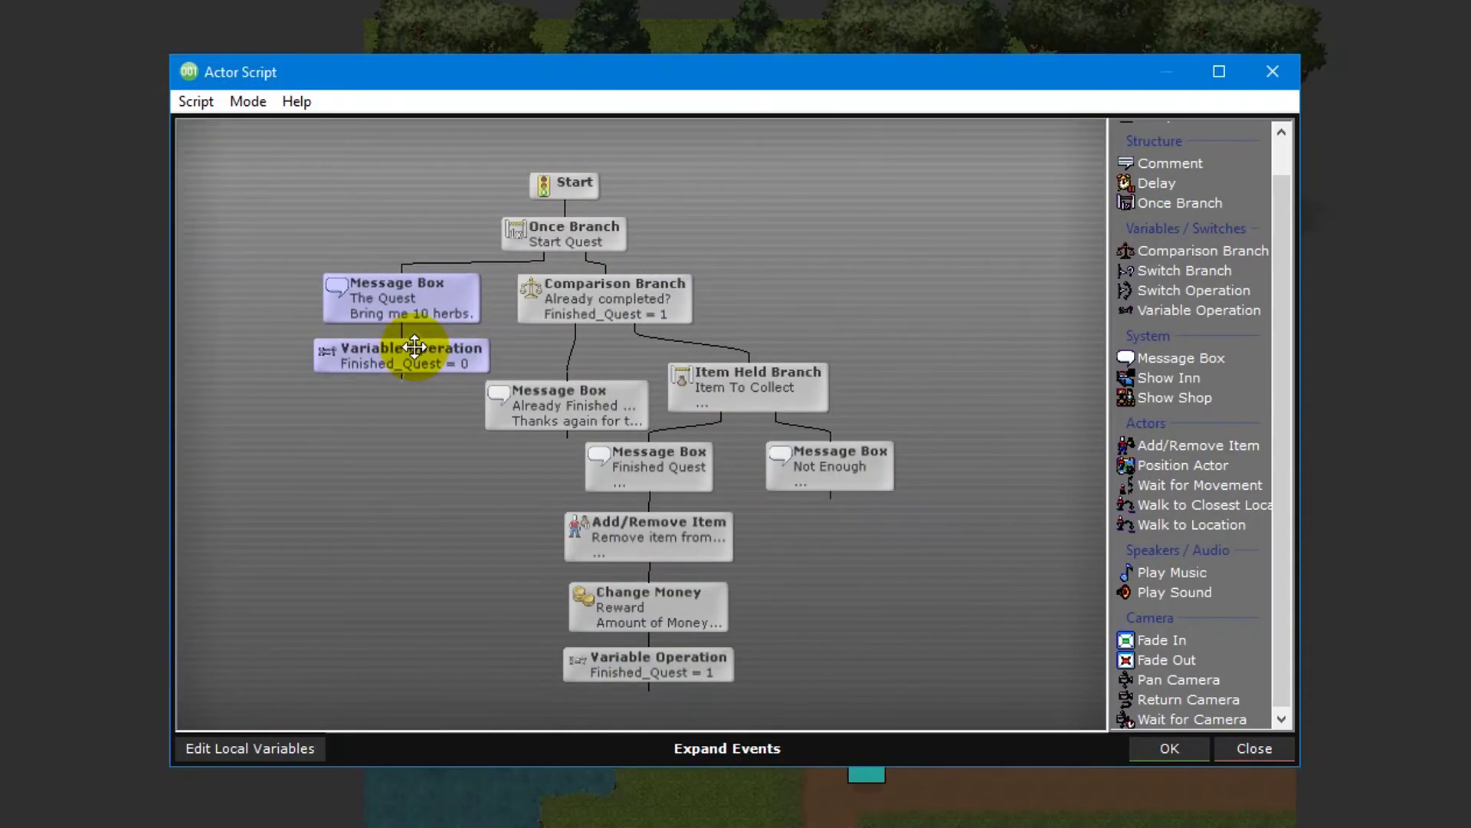
Review the Comparison Branch, Item Held Branch and quest messages, then select the top Once Branch.
{"action": "left_click", "coordinate": [624, 288]}
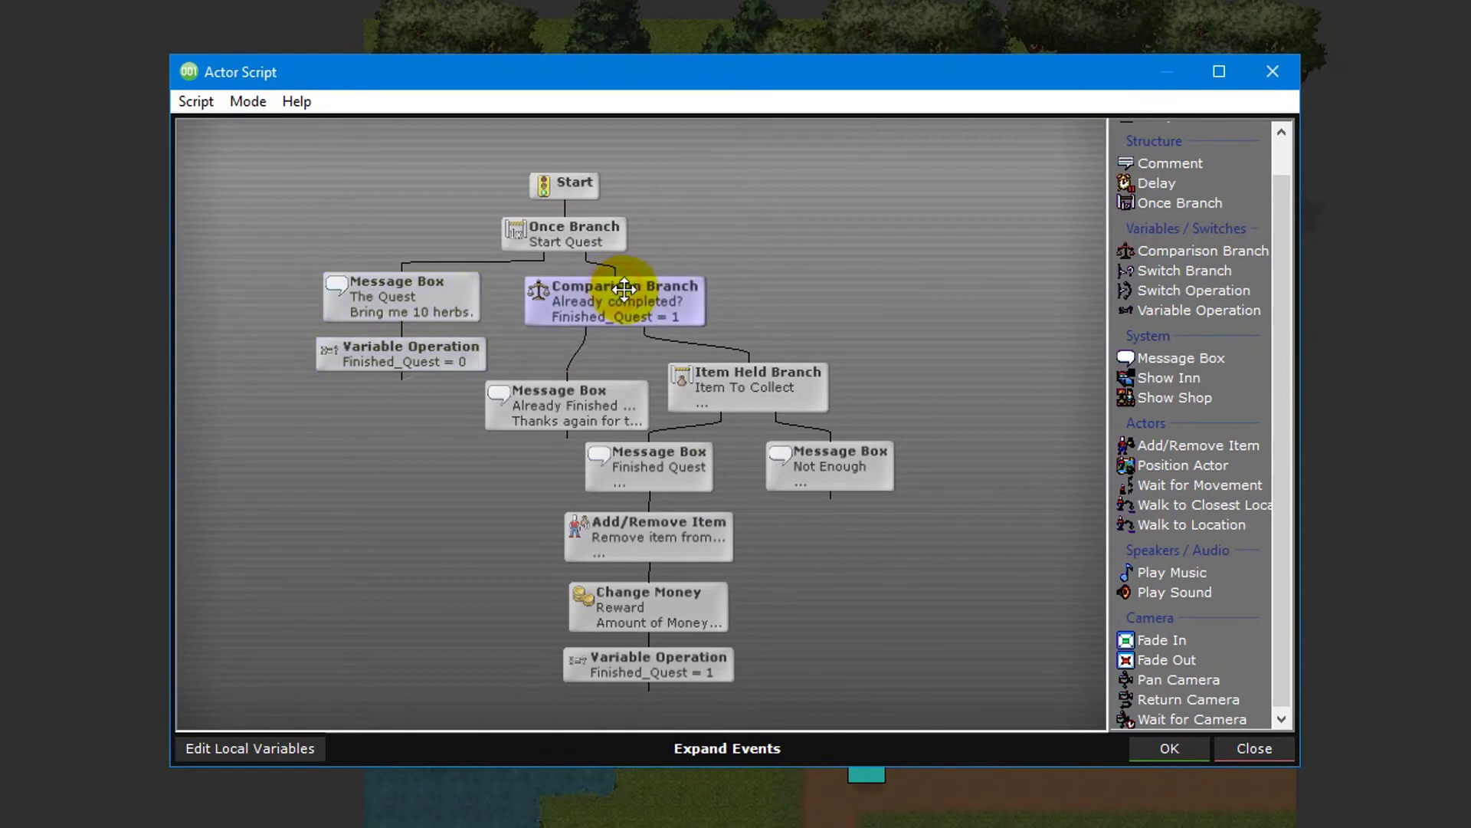
{"action": "left_click", "coordinate": [749, 384]}
{"action": "left_click", "coordinate": [559, 417]}
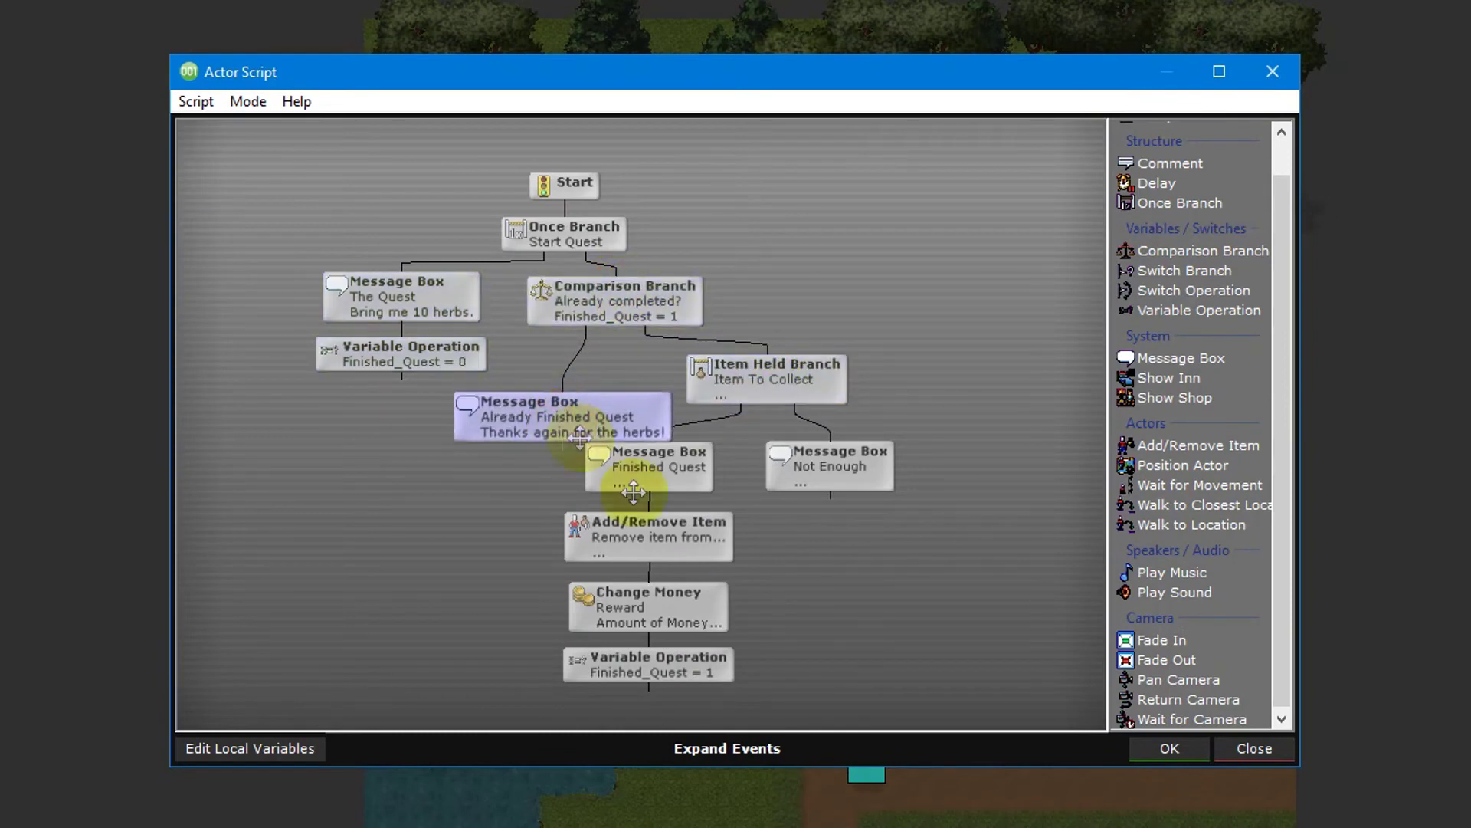
{"action": "left_click", "coordinate": [609, 463]}
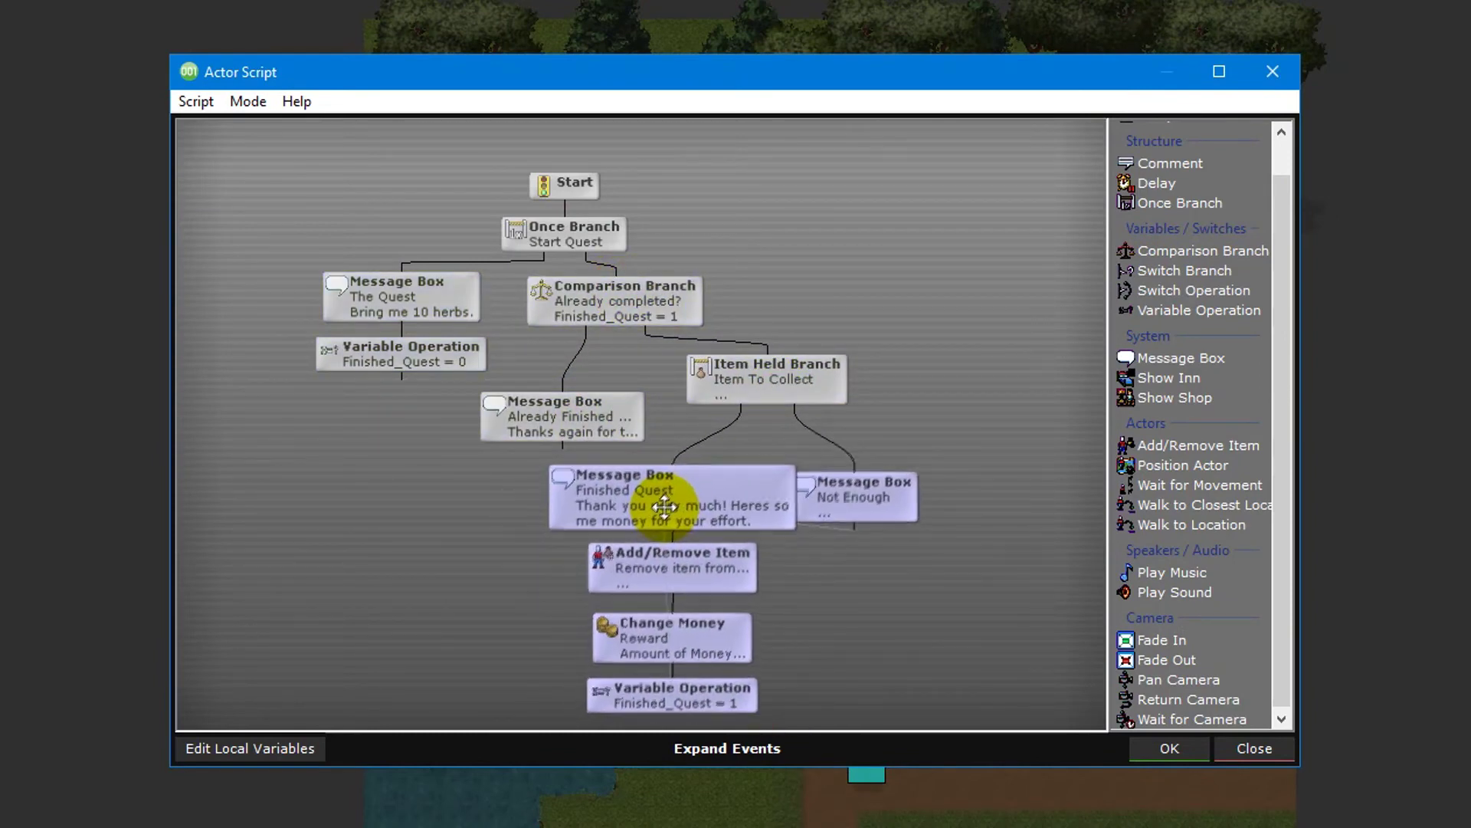
{"action": "left_click", "coordinate": [798, 315]}
{"action": "left_click", "coordinate": [602, 230]}
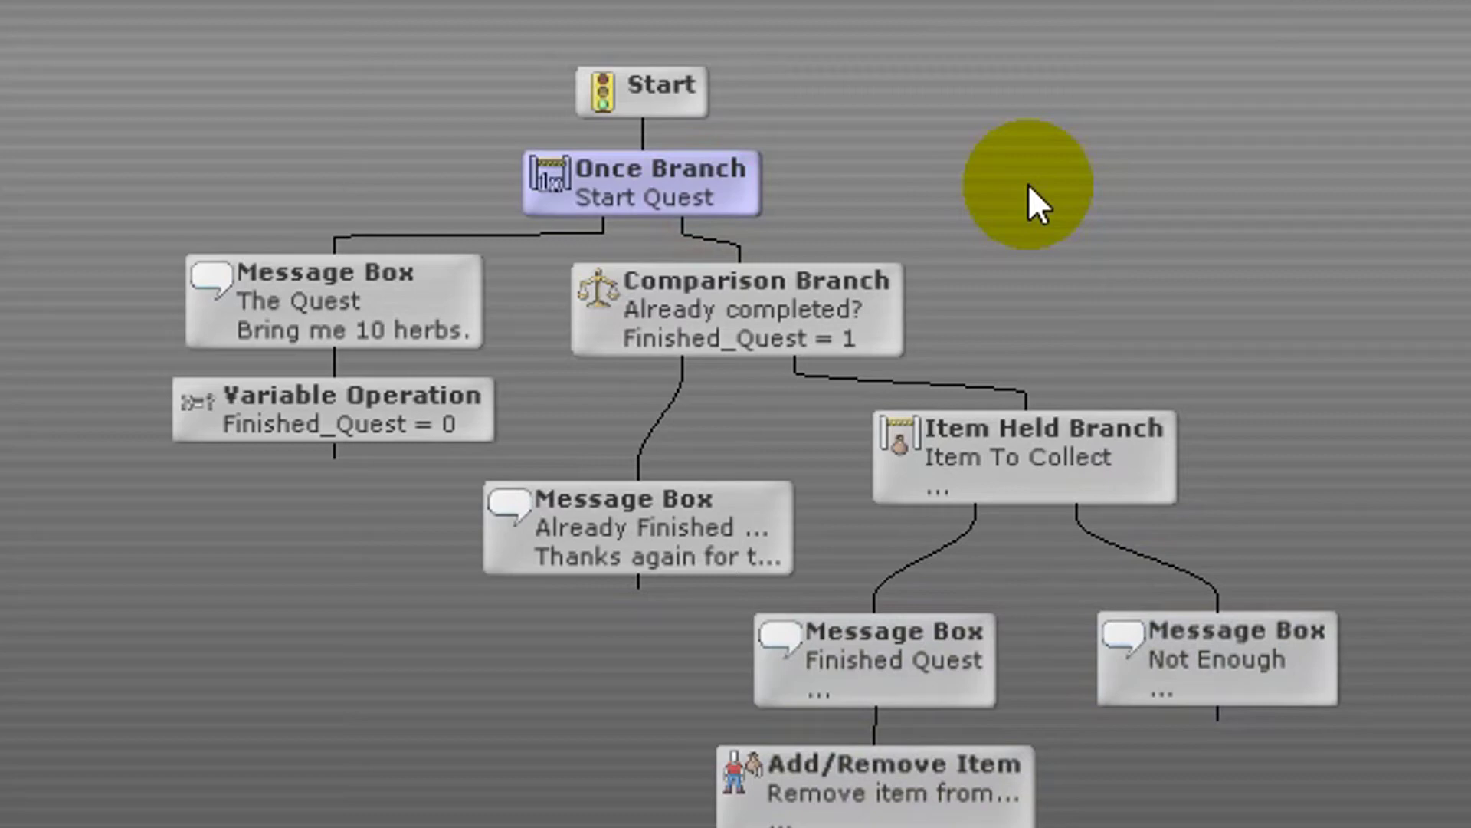
{"action": "left_click", "coordinate": [431, 272]}
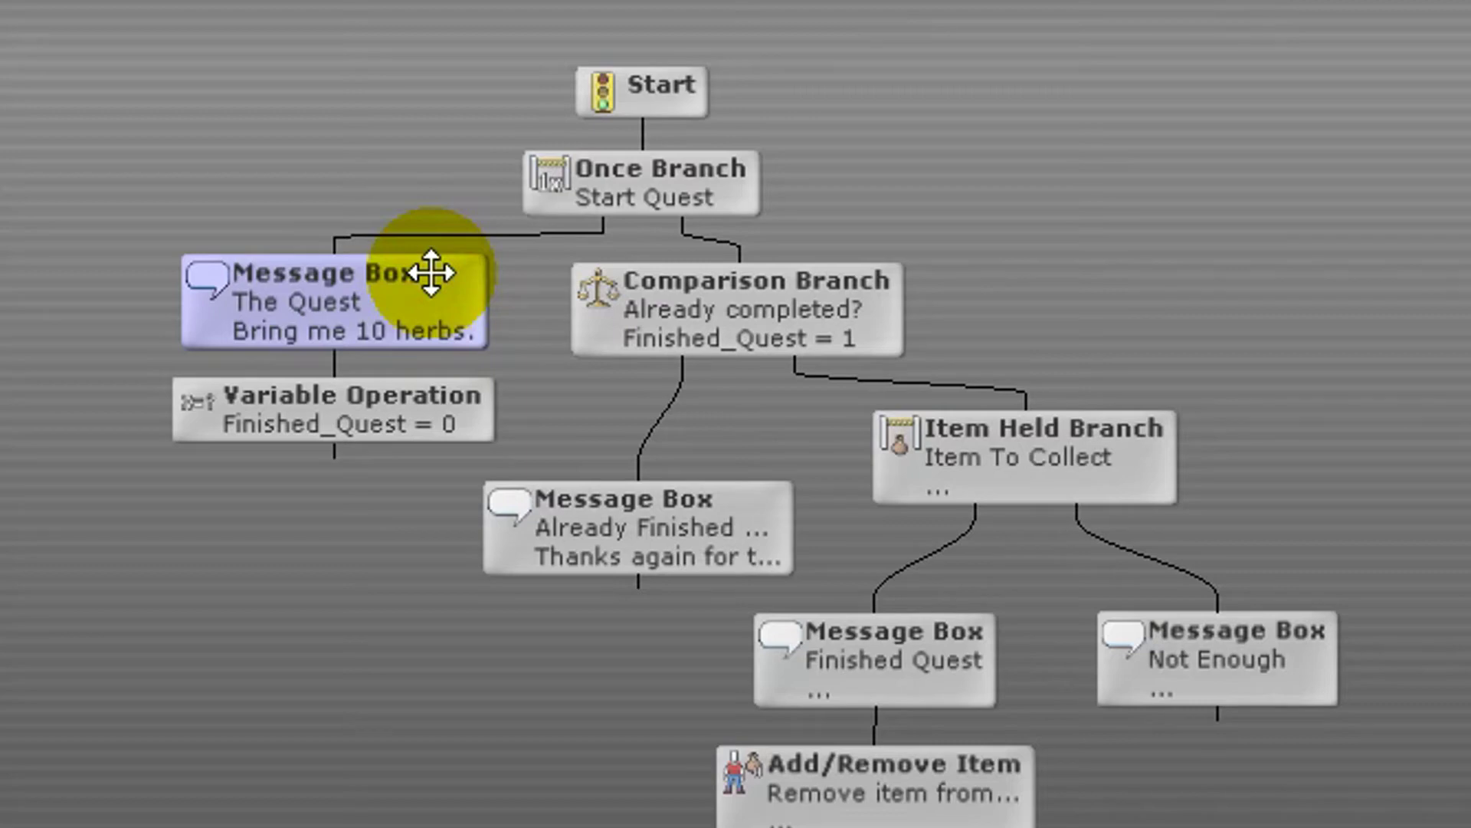
{"action": "left_click", "coordinate": [419, 409]}
{"action": "left_click_drag", "start_coordinate": [420, 402], "coordinate": [569, 414]}
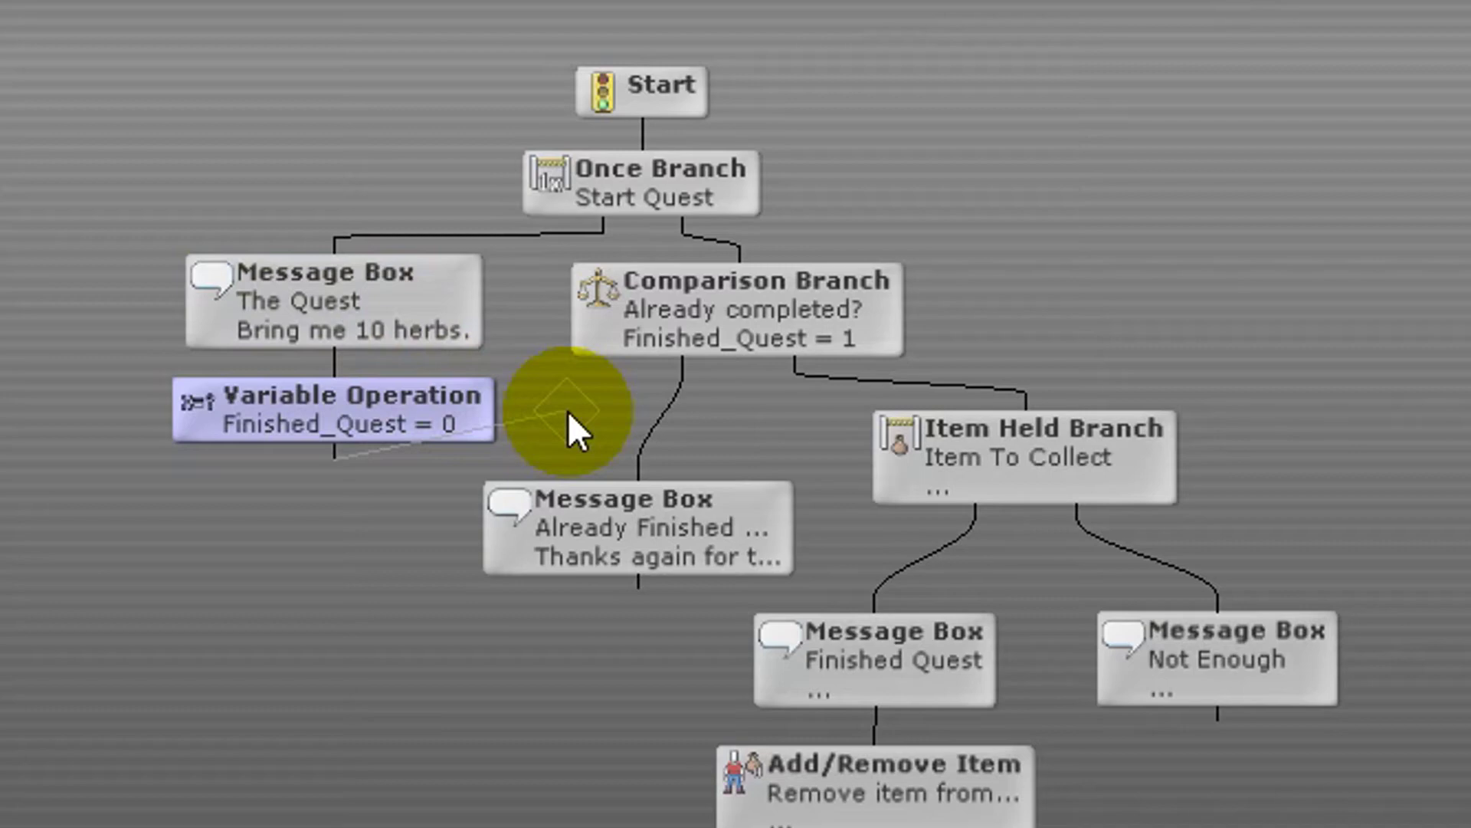
{"action": "left_click_drag", "start_coordinate": [568, 412], "coordinate": [362, 510]}
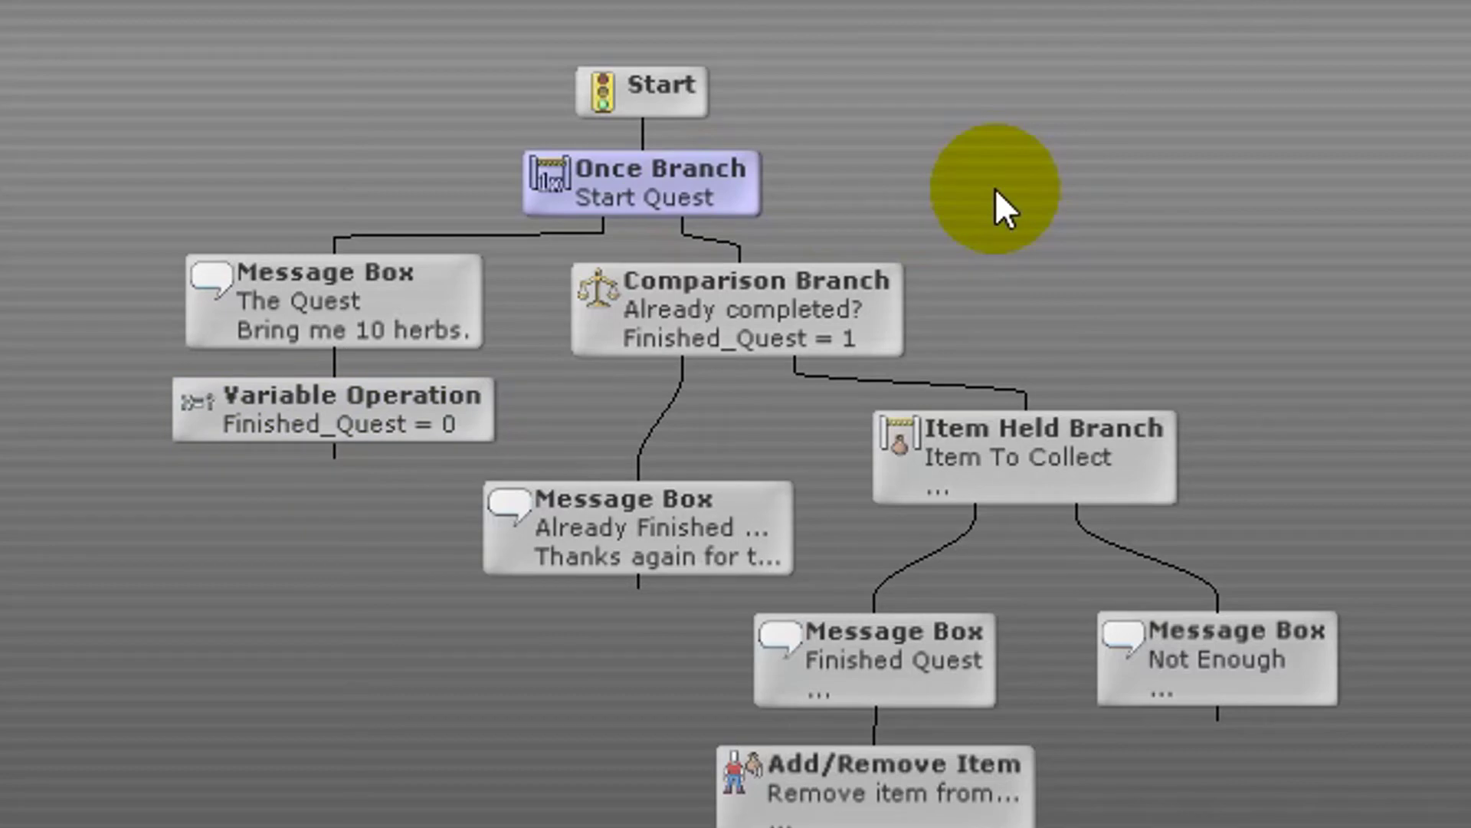
{"action": "left_click", "coordinate": [749, 301]}
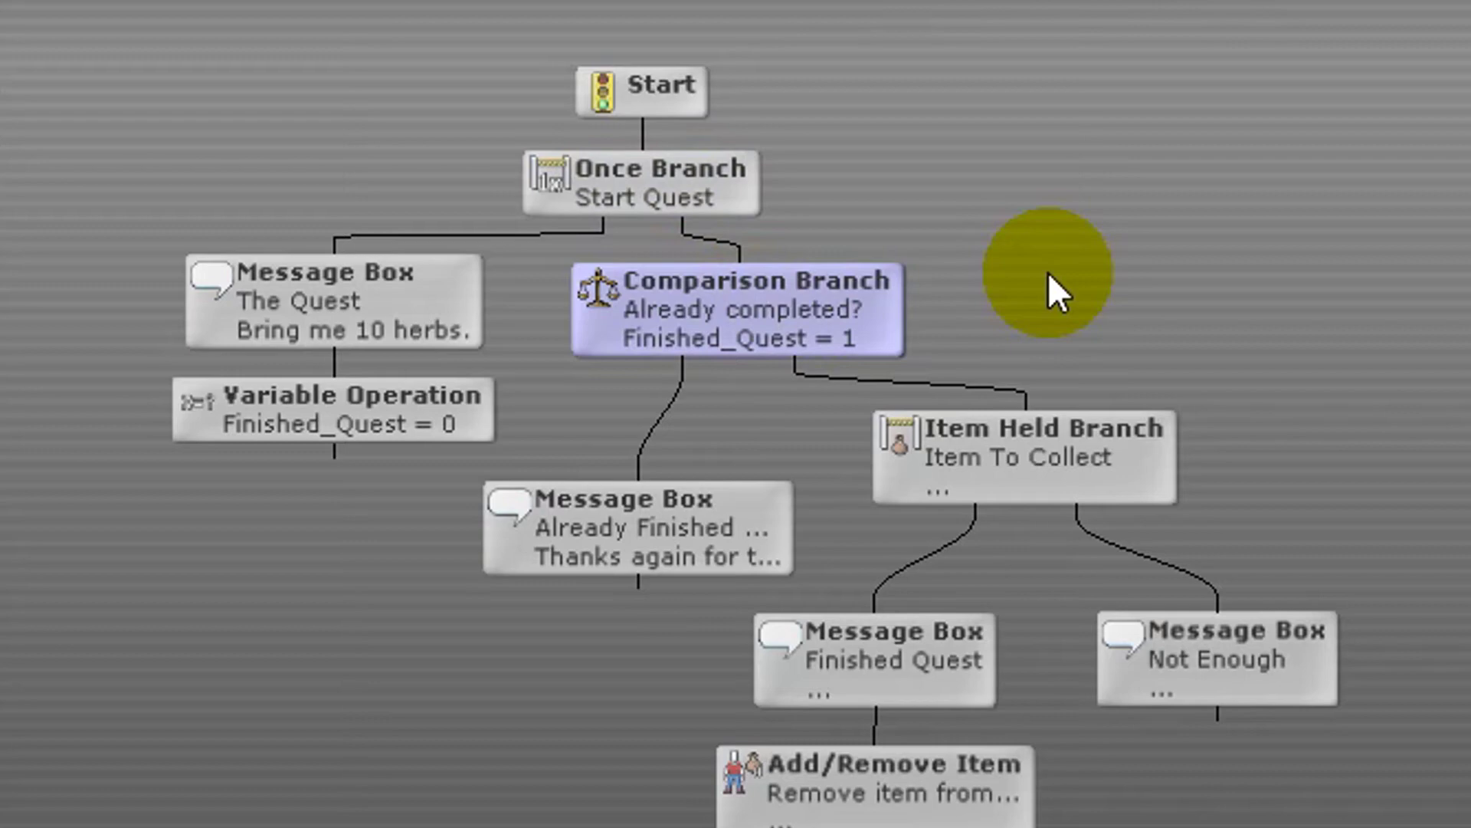
{"action": "left_click", "coordinate": [1107, 471]}
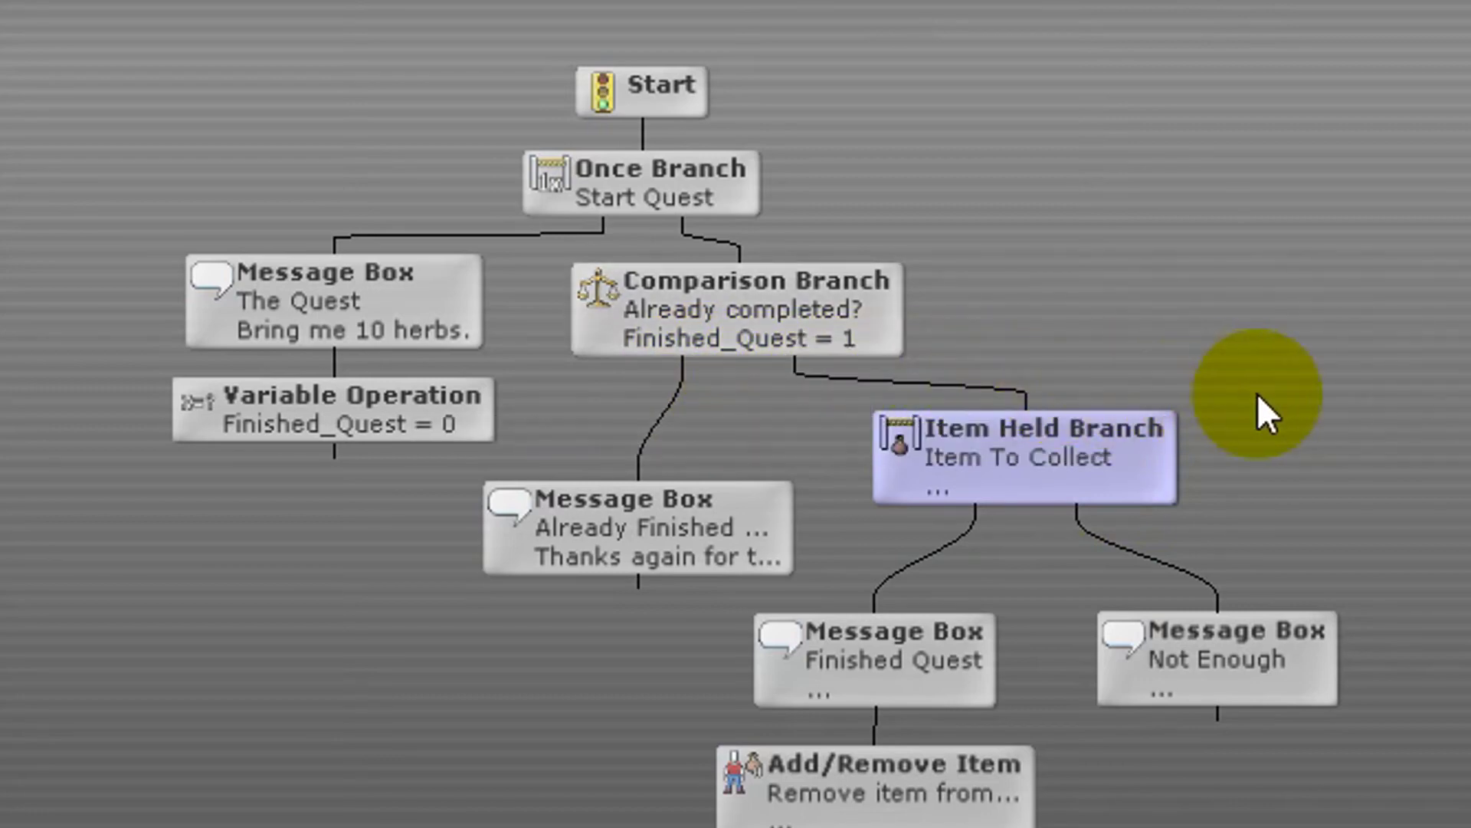
{"action": "mouse_move", "coordinate": [1088, 443]}
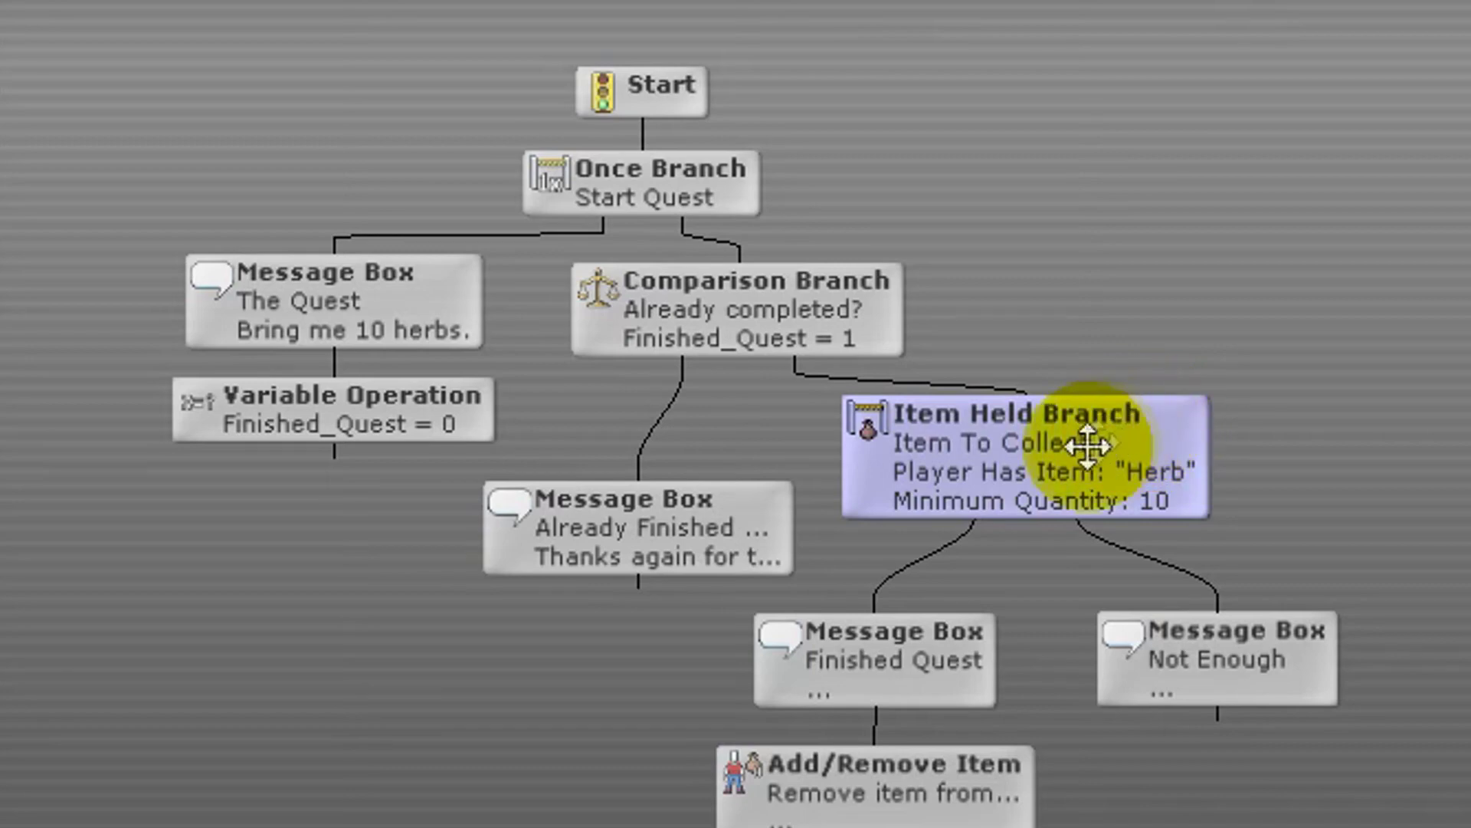
{"action": "mouse_move", "coordinate": [960, 537]}
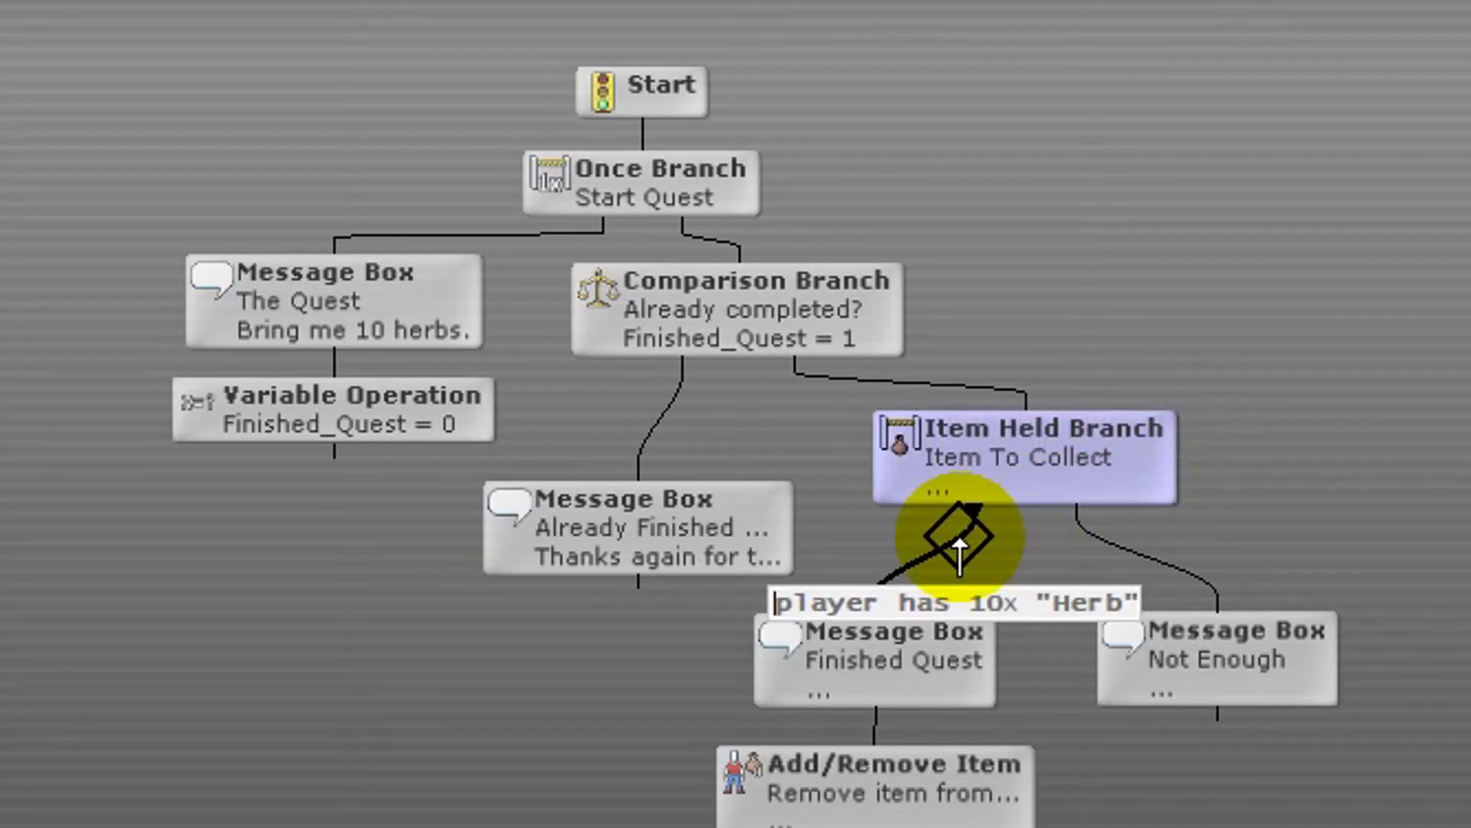
{"action": "mouse_move", "coordinate": [1092, 534]}
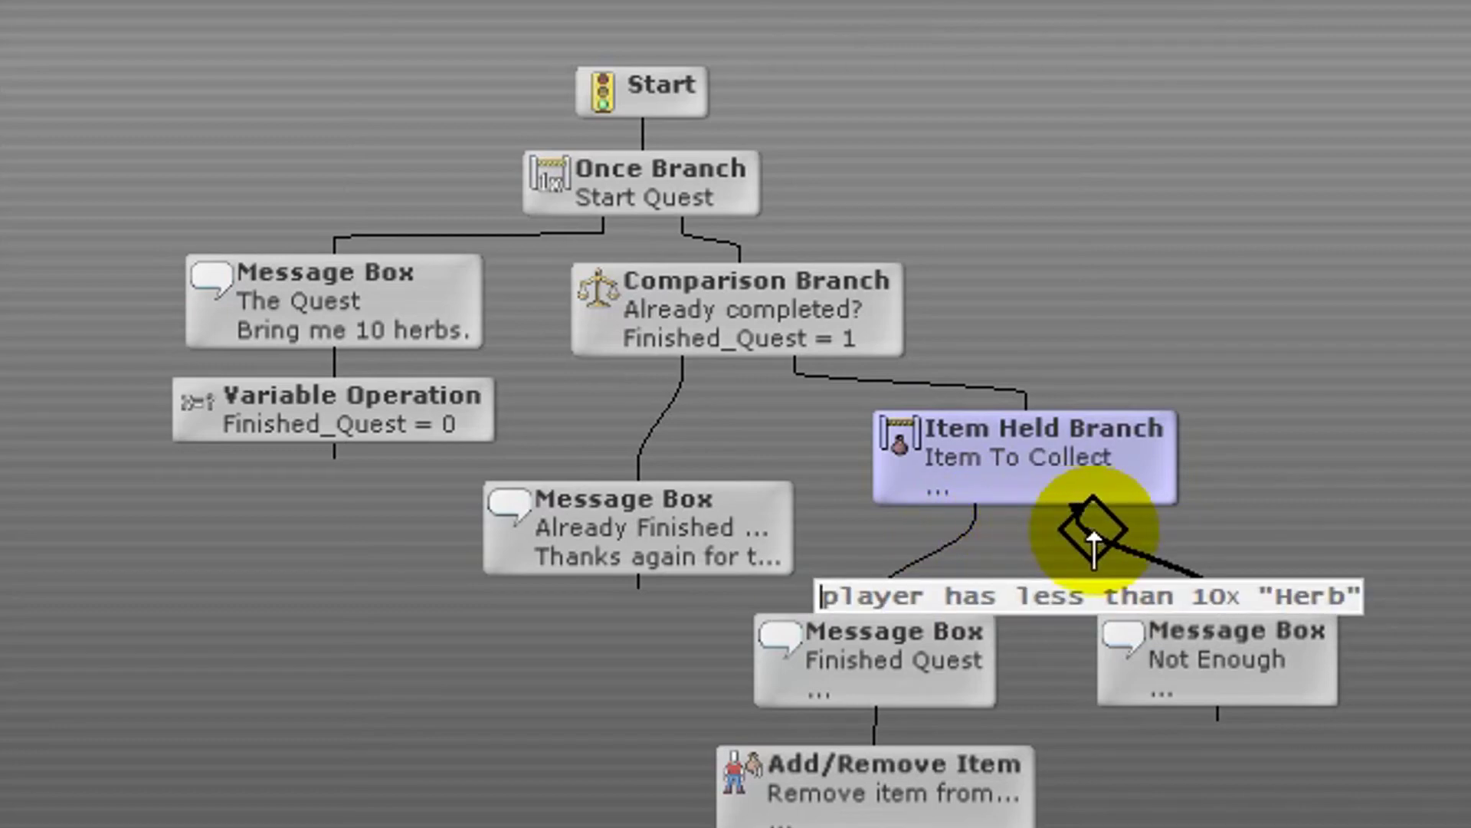
{"action": "left_click_drag", "start_coordinate": [1338, 652], "coordinate": [1305, 642]}
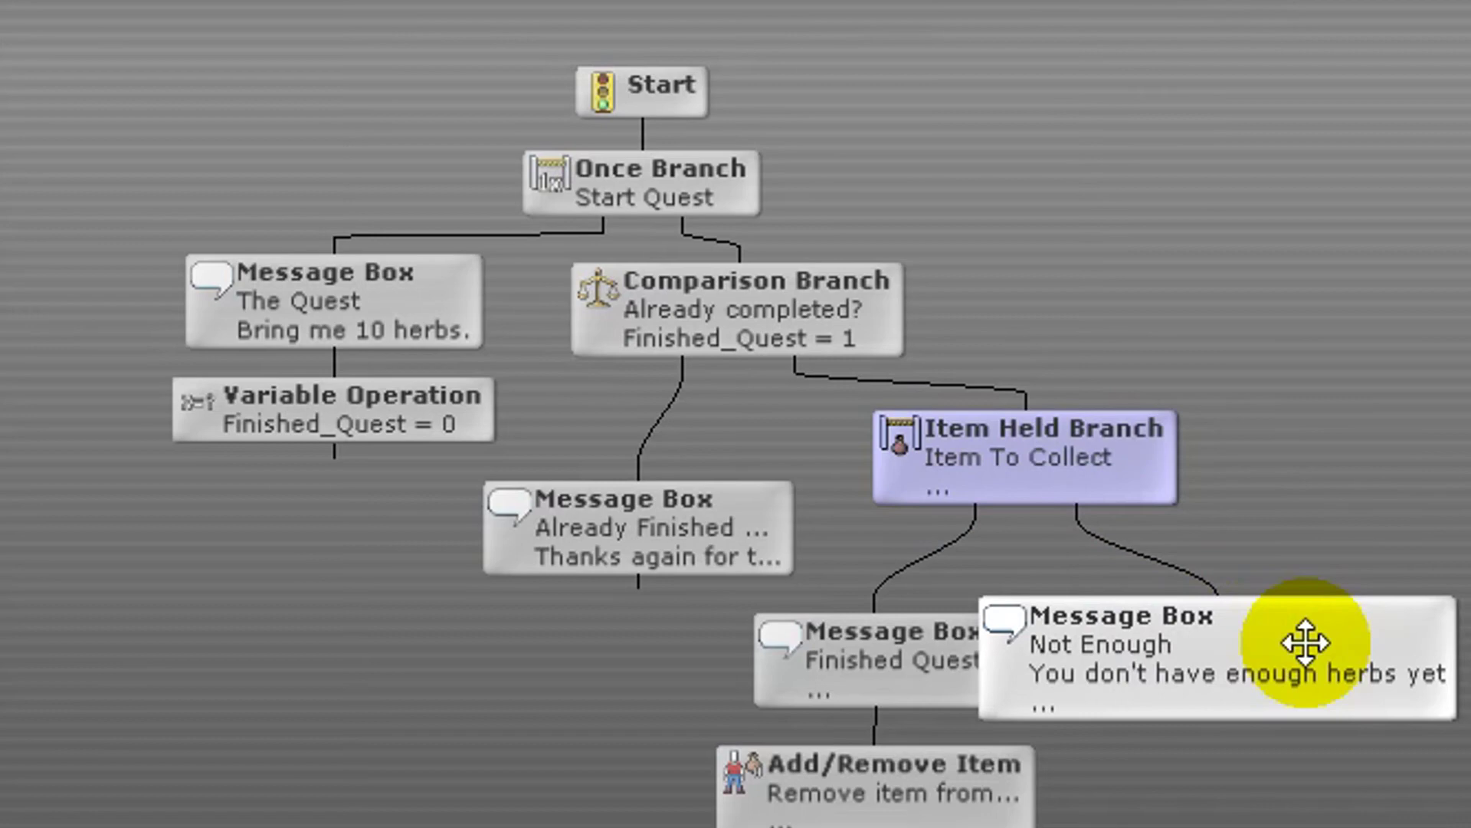
{"action": "left_click", "coordinate": [1305, 642]}
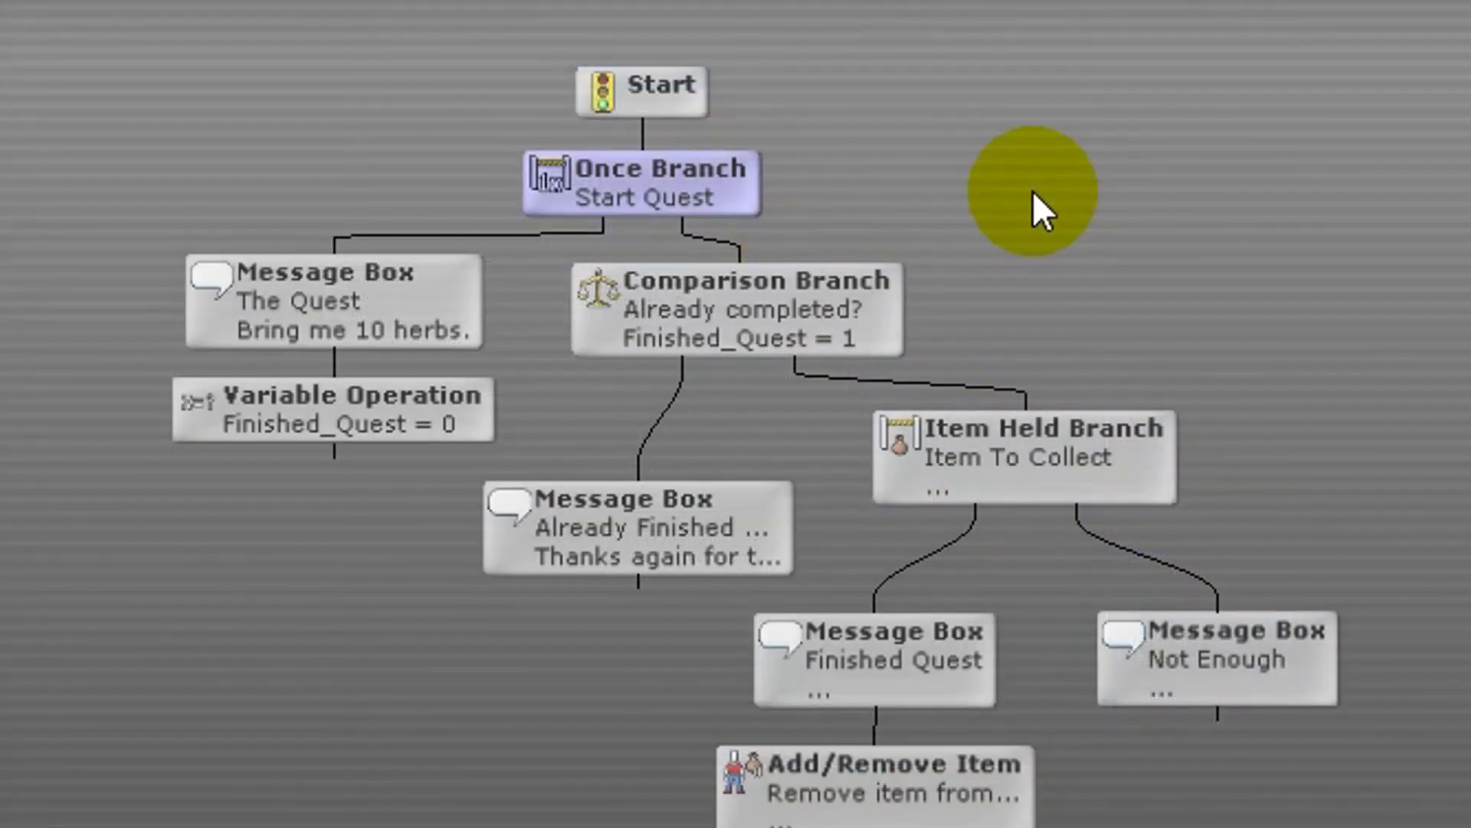
{"action": "left_click", "coordinate": [853, 287]}
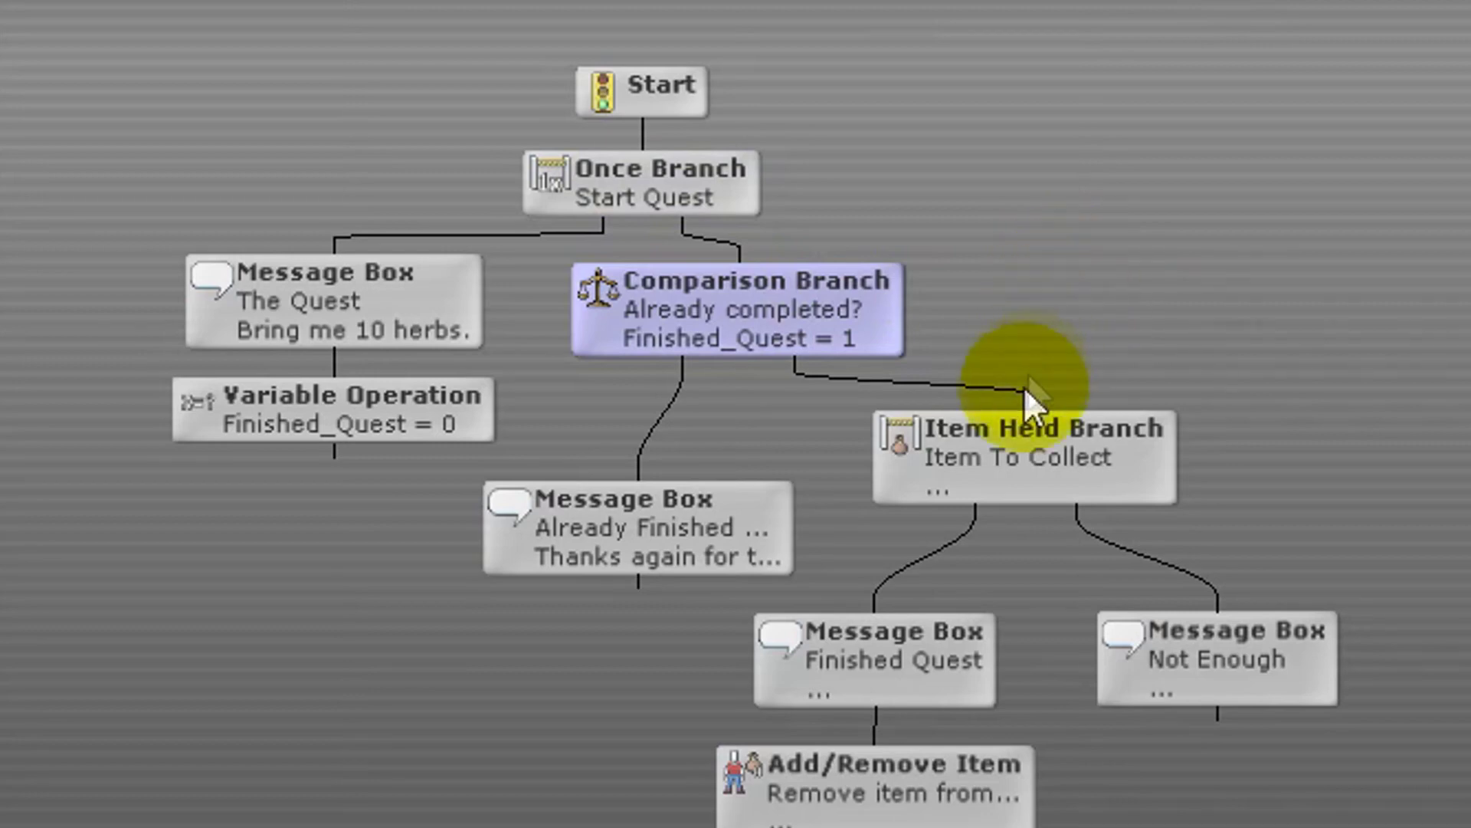
{"action": "left_click", "coordinate": [1008, 463]}
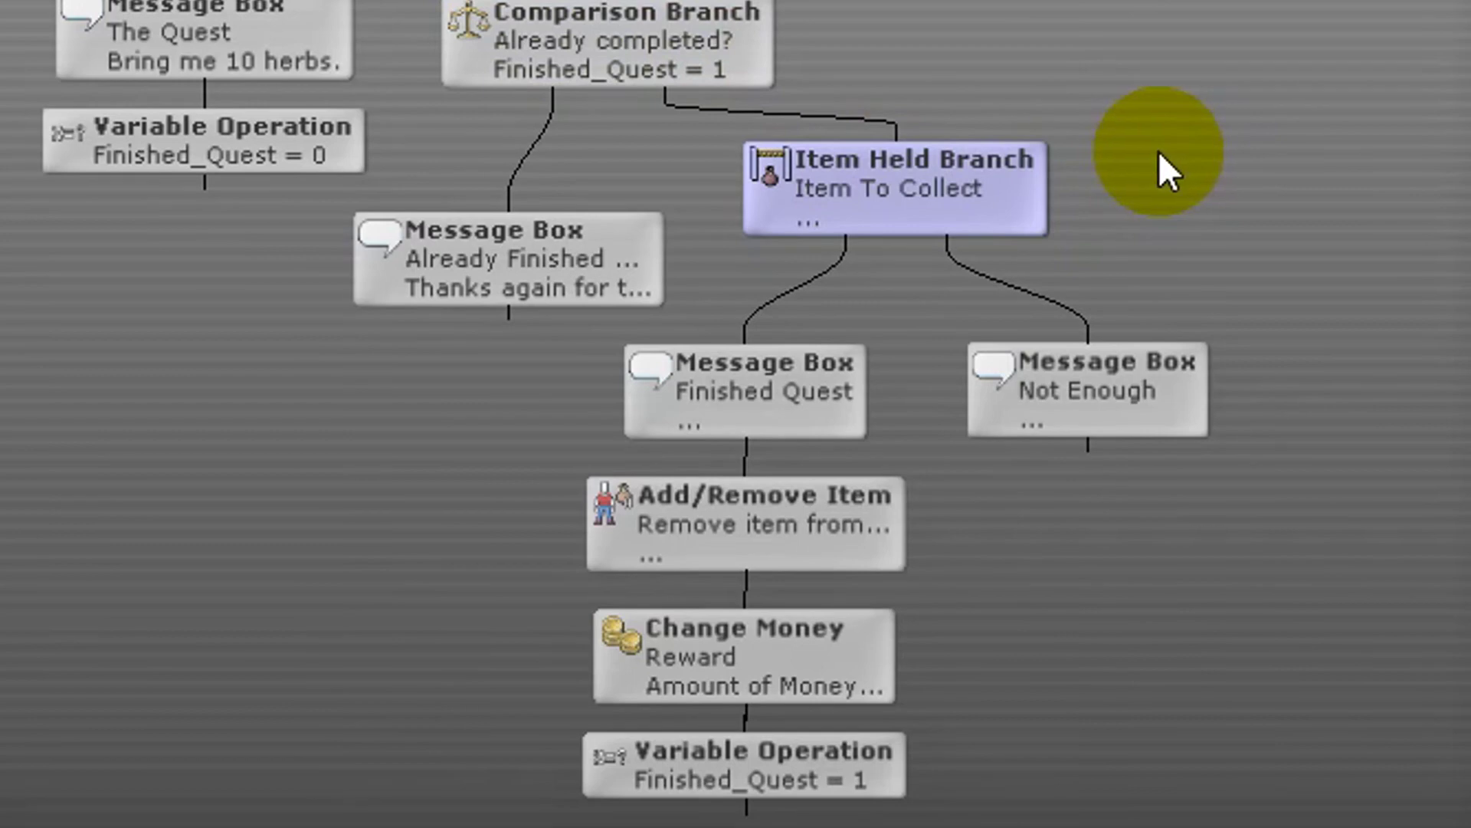
{"action": "mouse_move", "coordinate": [1013, 153]}
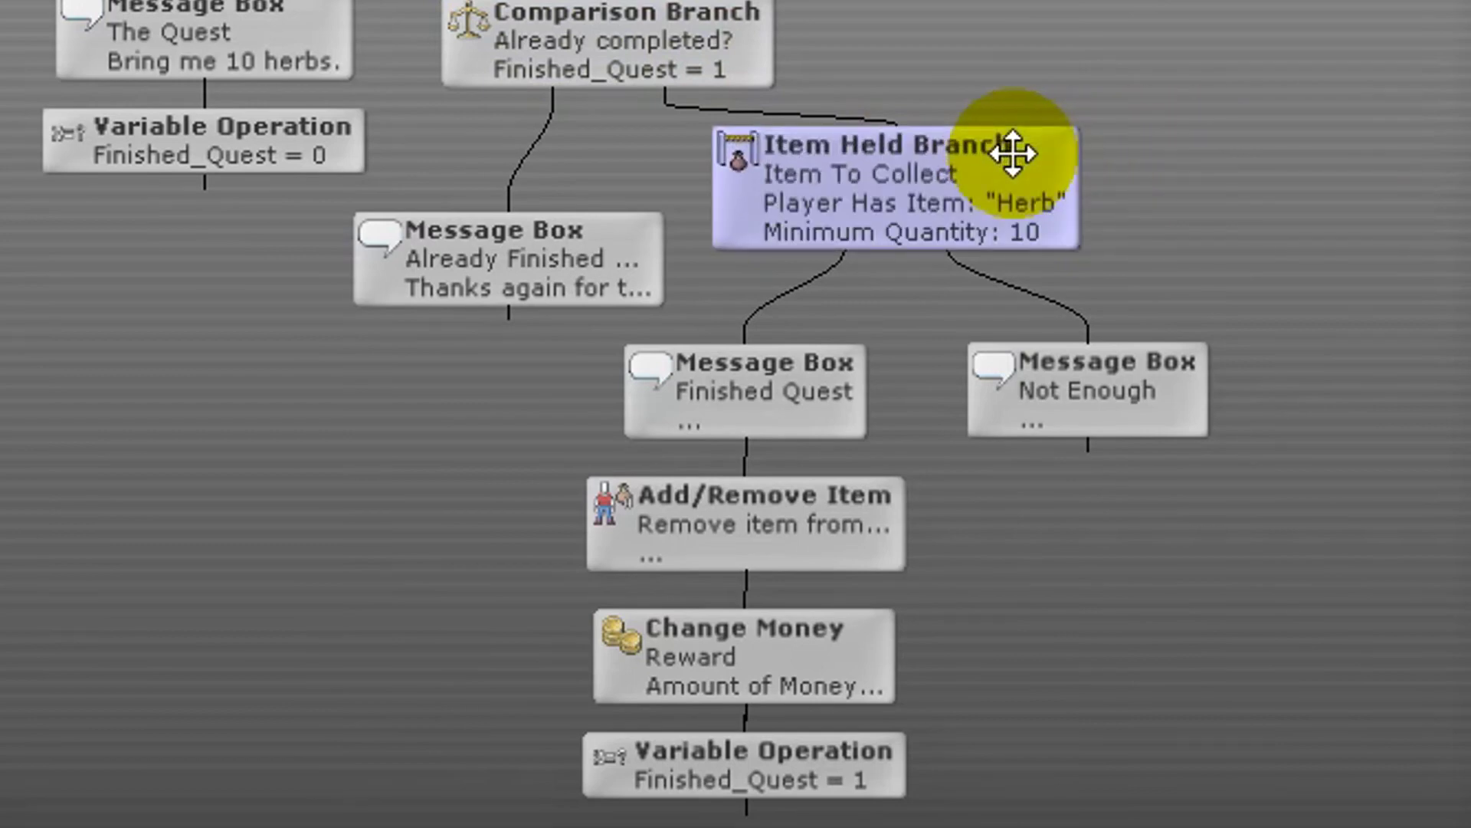
{"action": "left_click", "coordinate": [795, 380]}
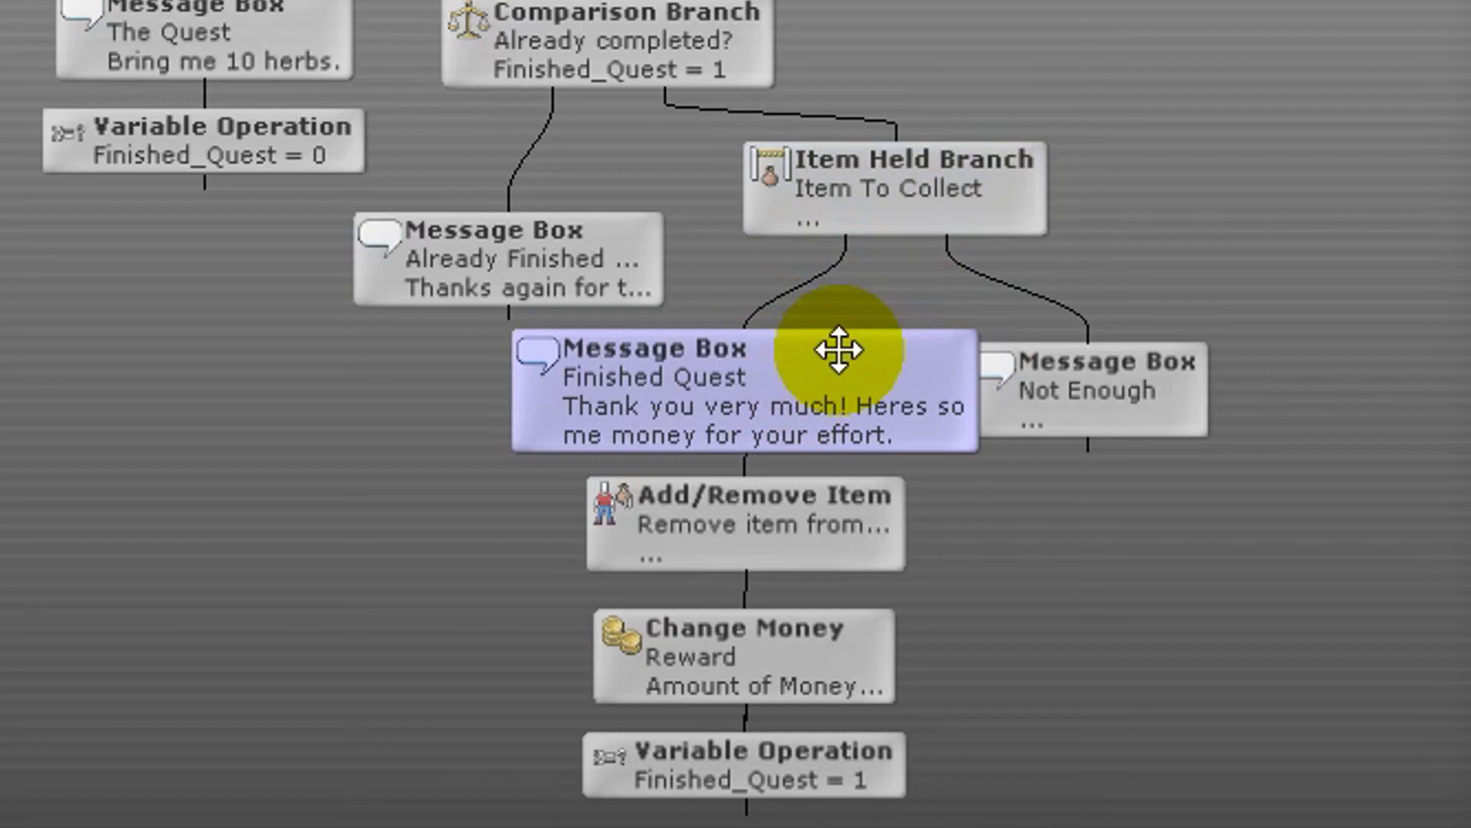
{"action": "left_click", "coordinate": [830, 472]}
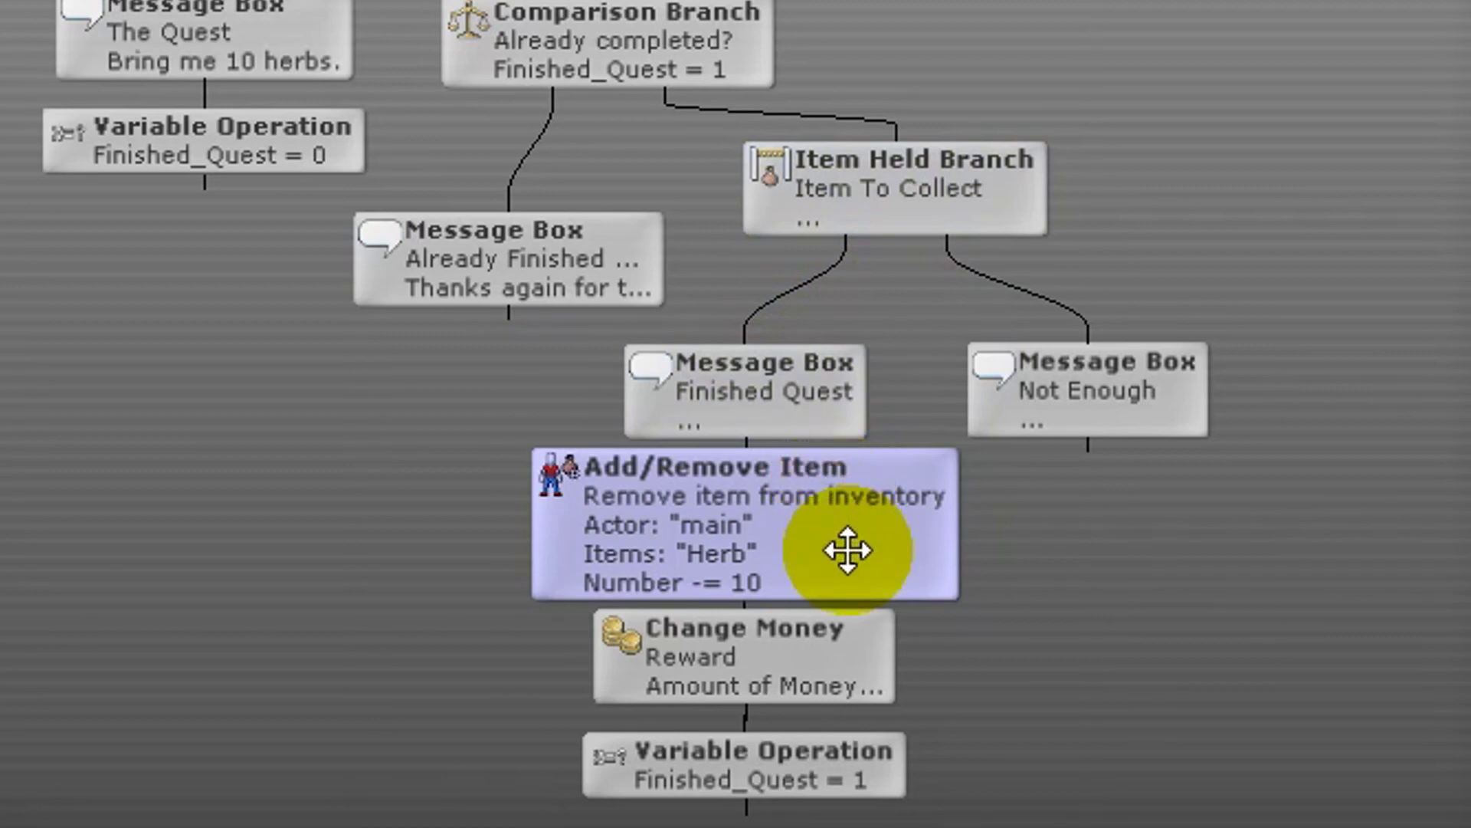
{"action": "left_click", "coordinate": [851, 621]}
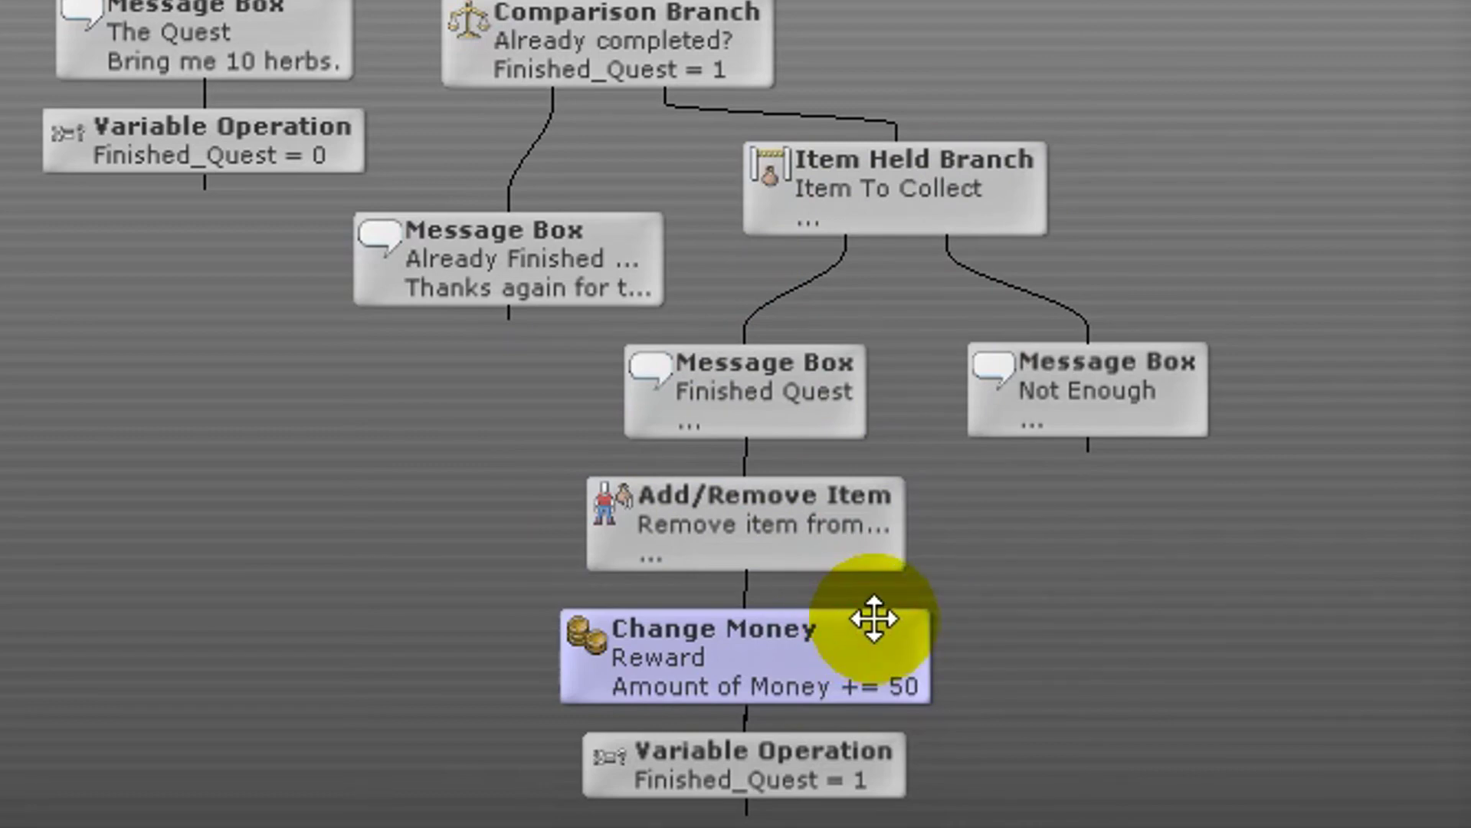
{"action": "left_click", "coordinate": [894, 752]}
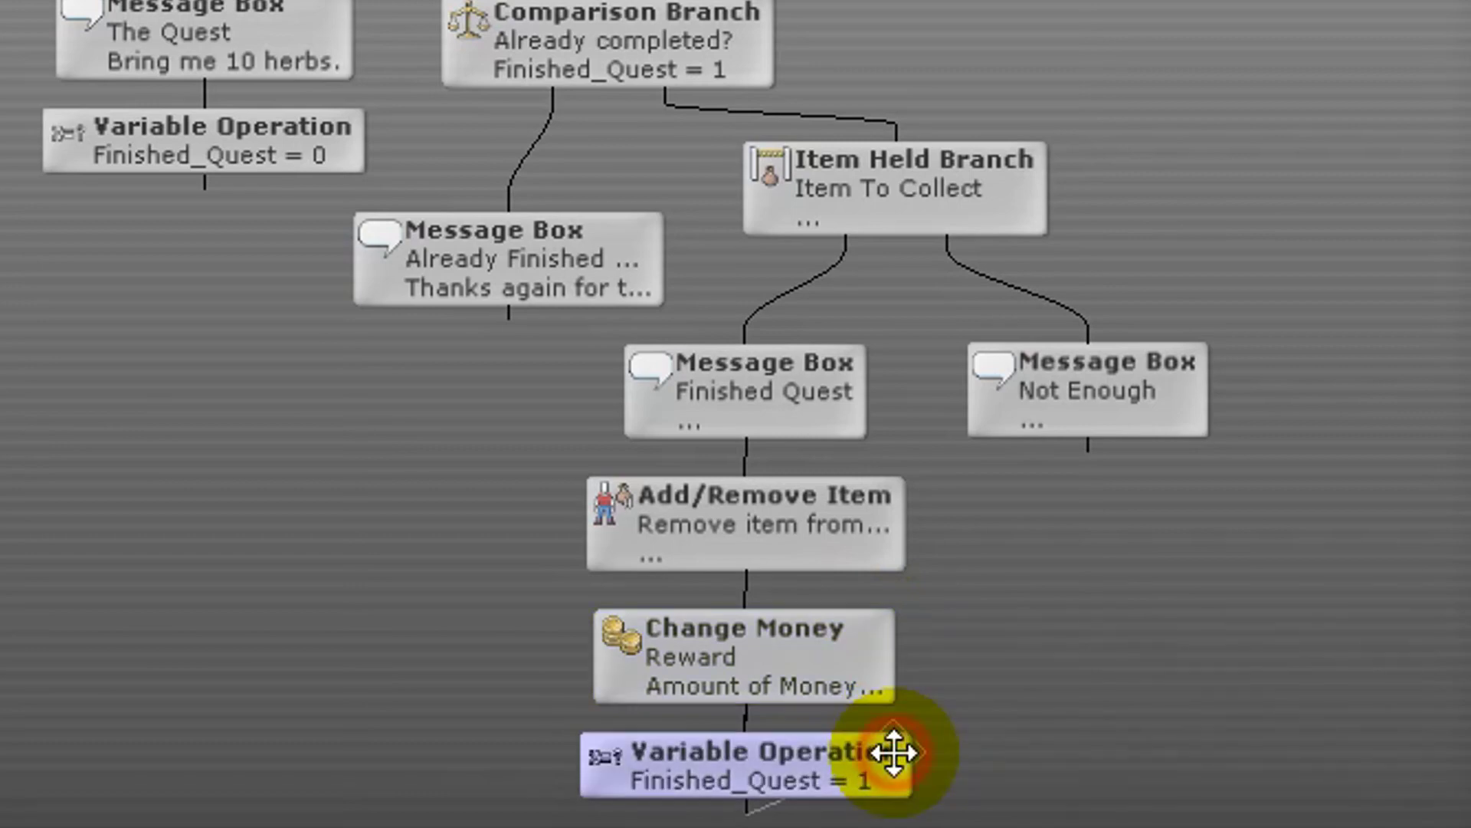
{"action": "left_click_drag", "start_coordinate": [894, 751], "coordinate": [967, 750]}
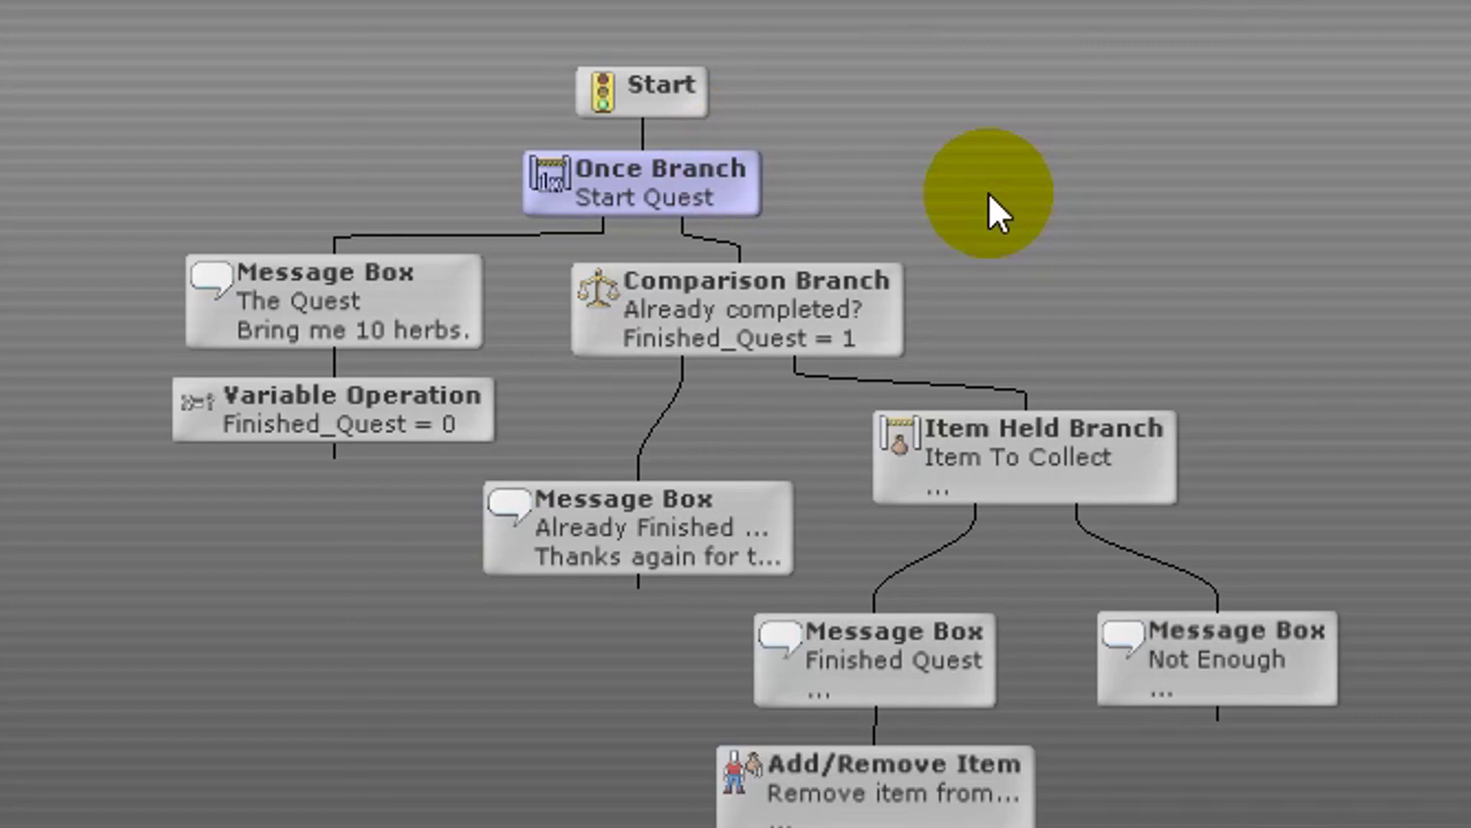
Enable 'Break into the script debugger when event is reached' on the Once Branch.
{"action": "left_click", "coordinate": [852, 290]}
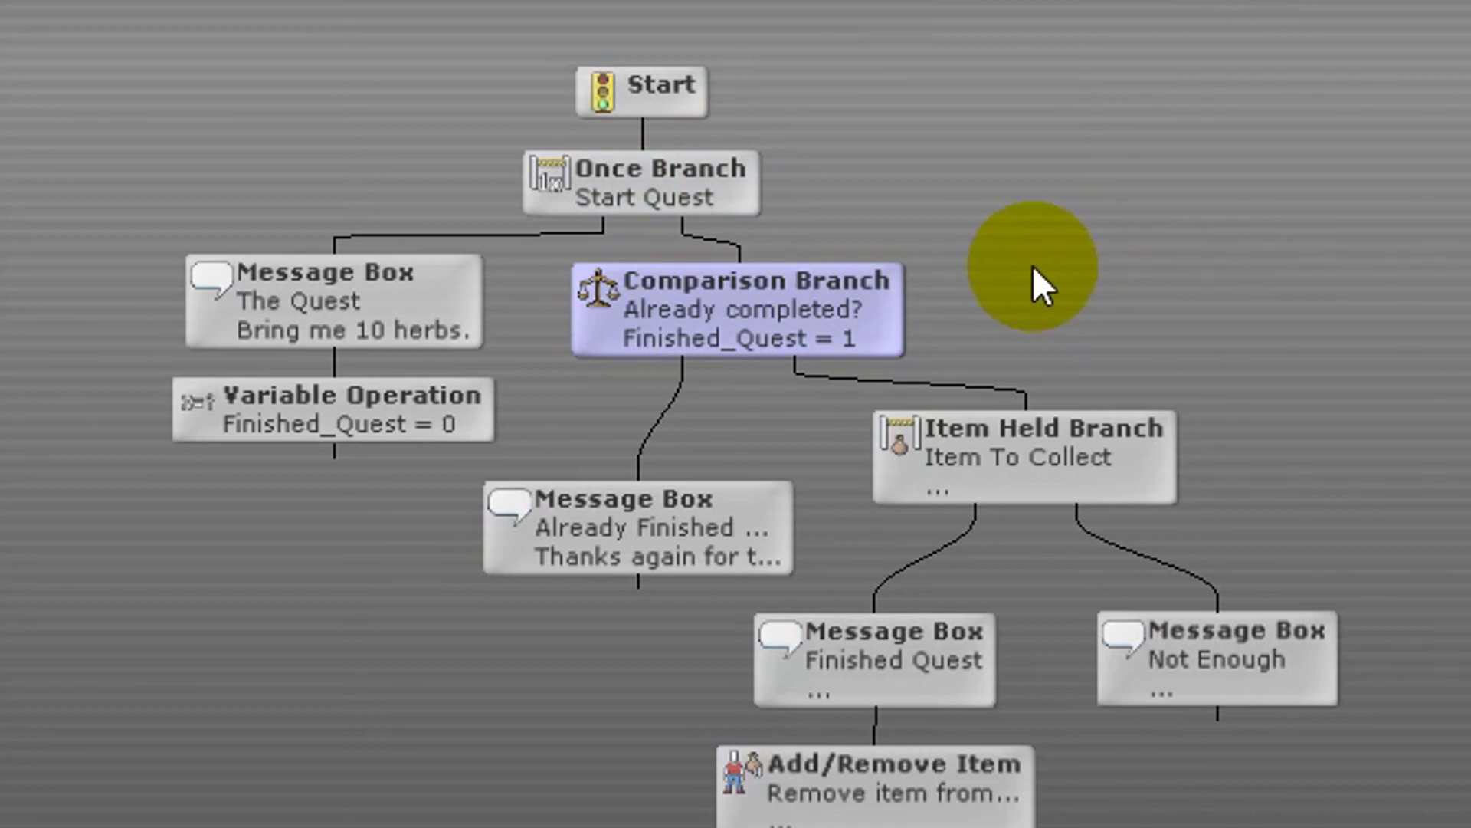
{"action": "left_click", "coordinate": [734, 480]}
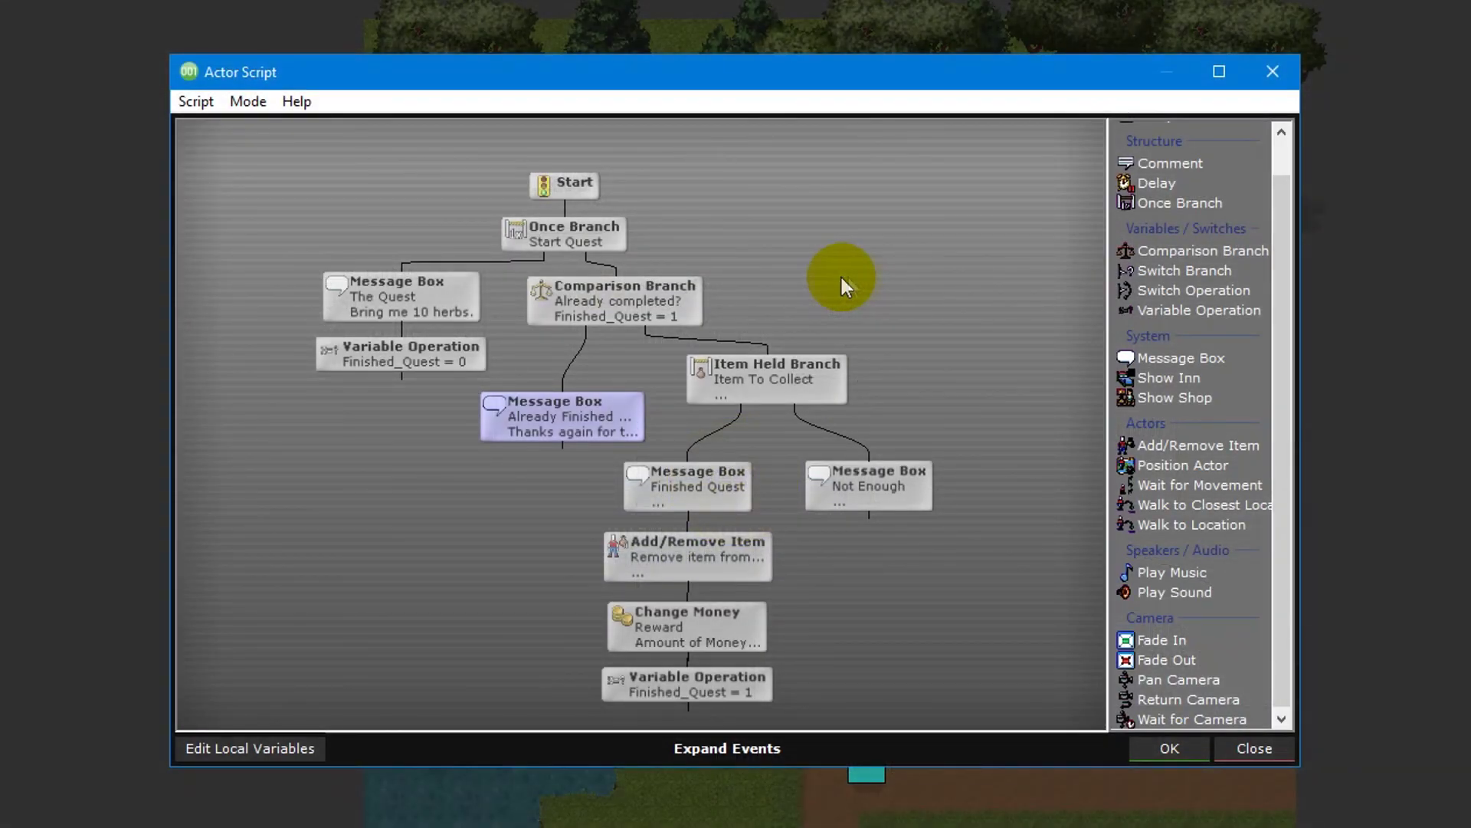
{"action": "double_click", "coordinate": [601, 241]}
{"action": "left_click", "coordinate": [714, 448]}
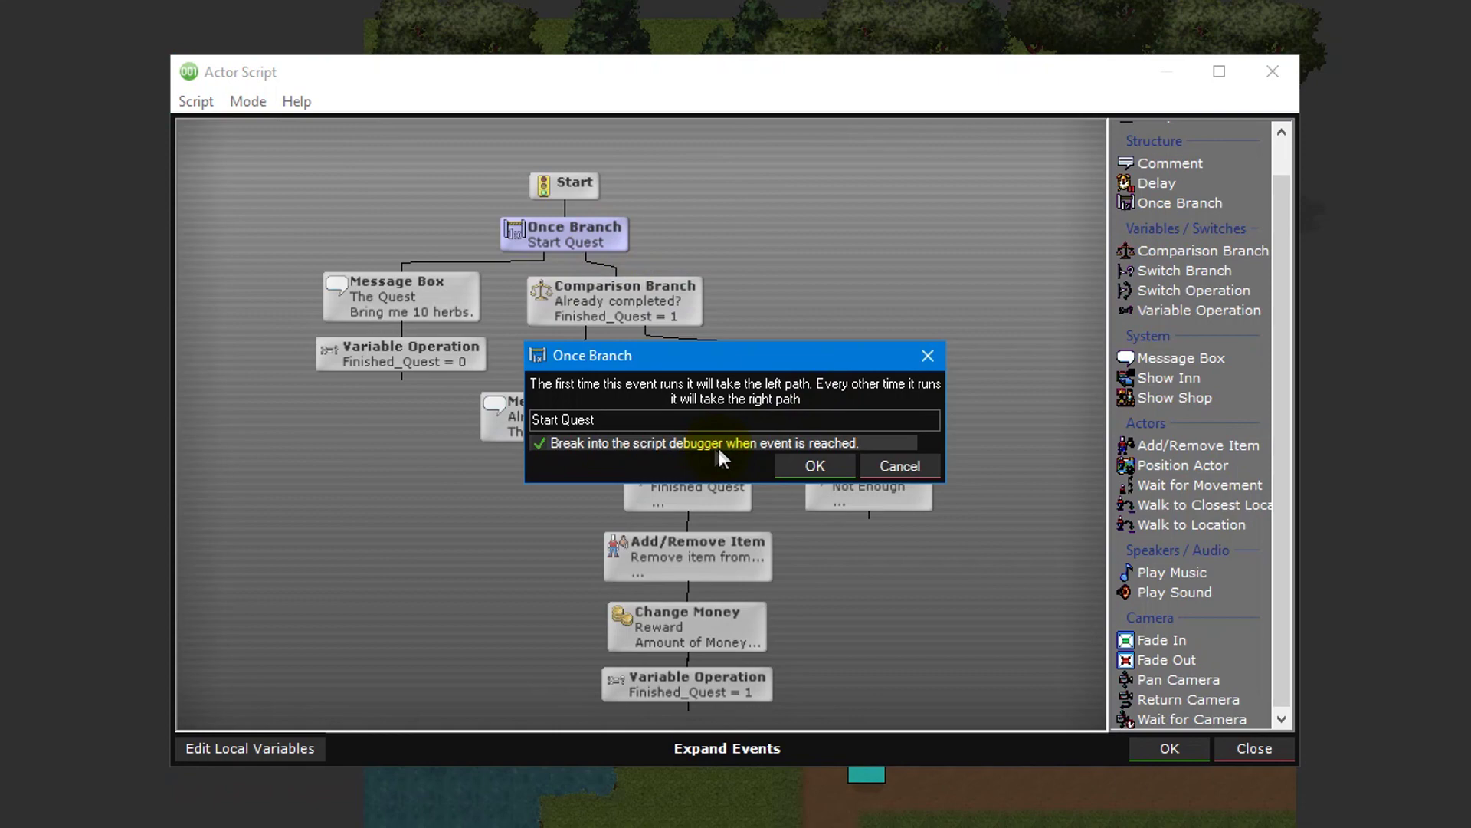
{"action": "left_click", "coordinate": [814, 465]}
In the paused Script Debugger, pan to the lower nodes and step into the Once Branch.
{"action": "left_click", "coordinate": [880, 301]}
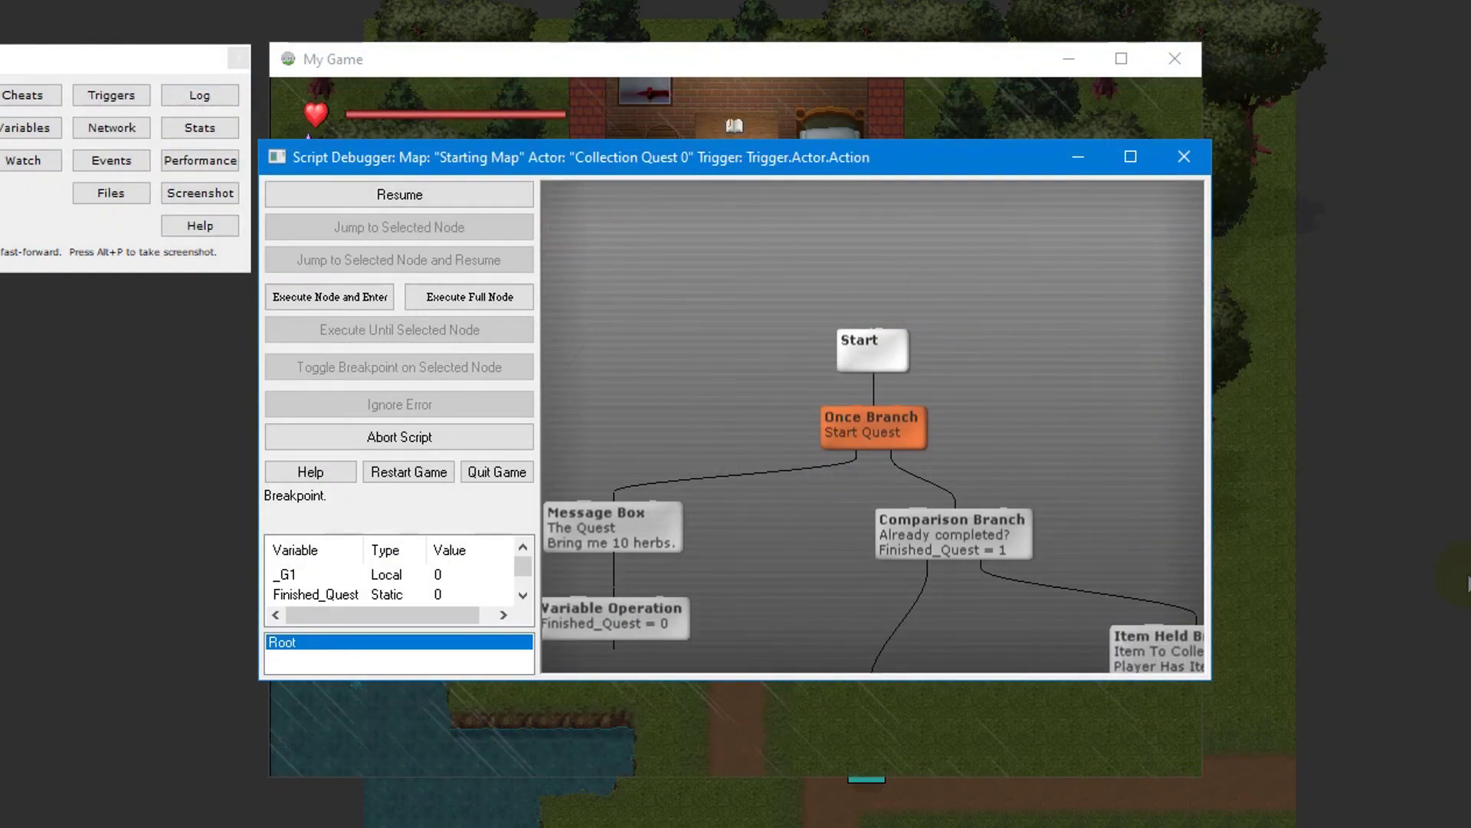
{"action": "left_click_drag", "start_coordinate": [1077, 455], "coordinate": [912, 343]}
{"action": "left_click", "coordinate": [350, 296]}
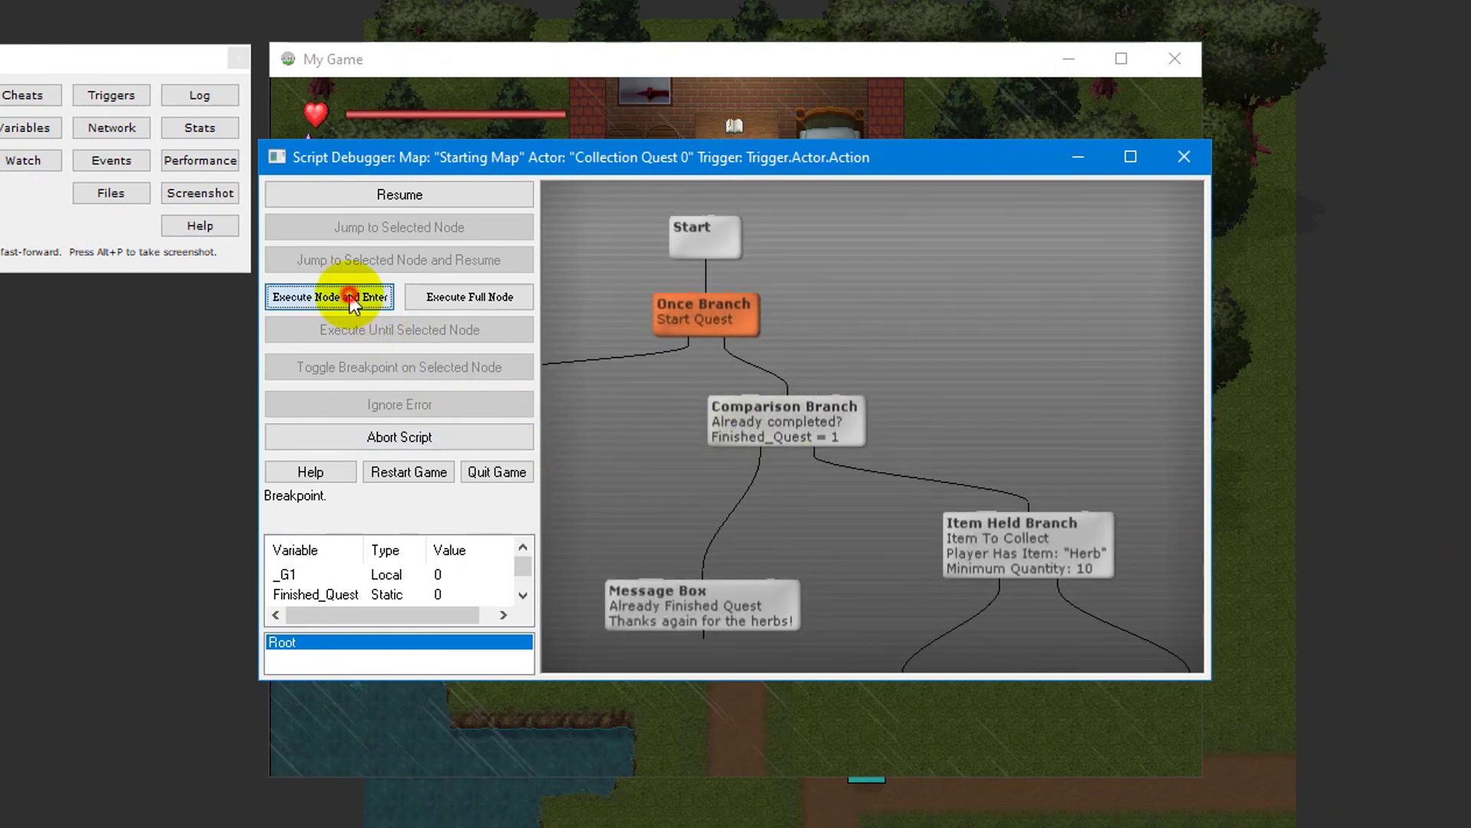